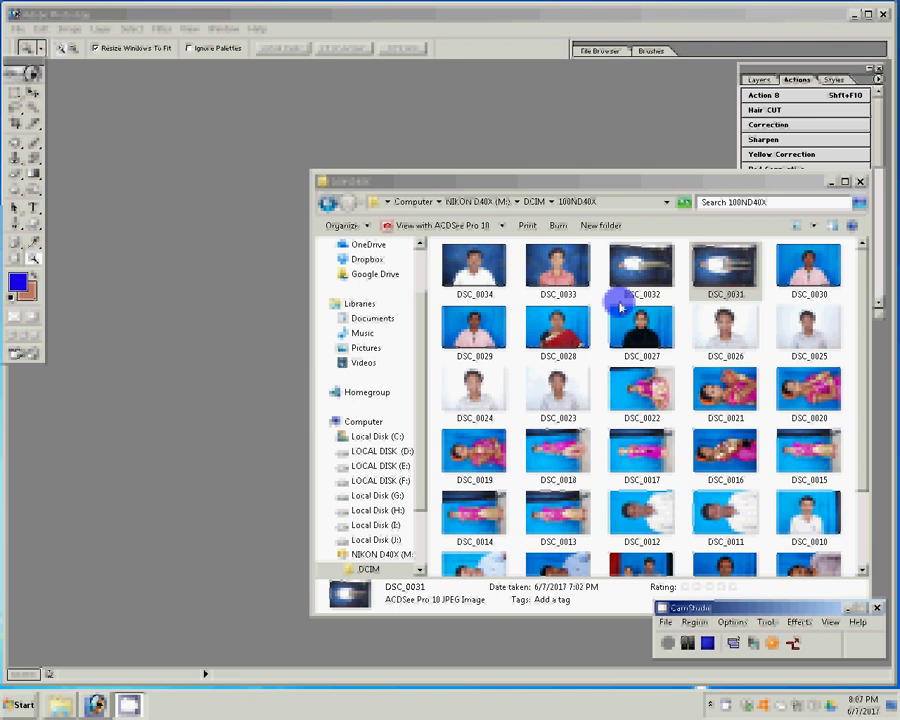
- Open DSC_0031, rotate it upright, and fit it to the window
left_click_drag(716, 290, 261, 396)
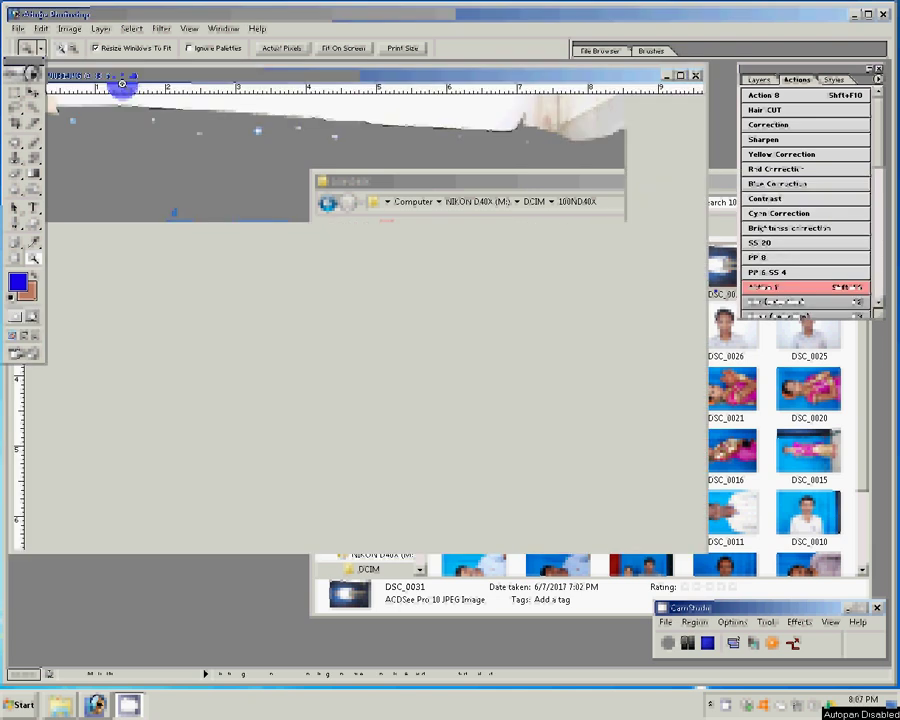
left_click(69, 28)
mouse_move(92, 157)
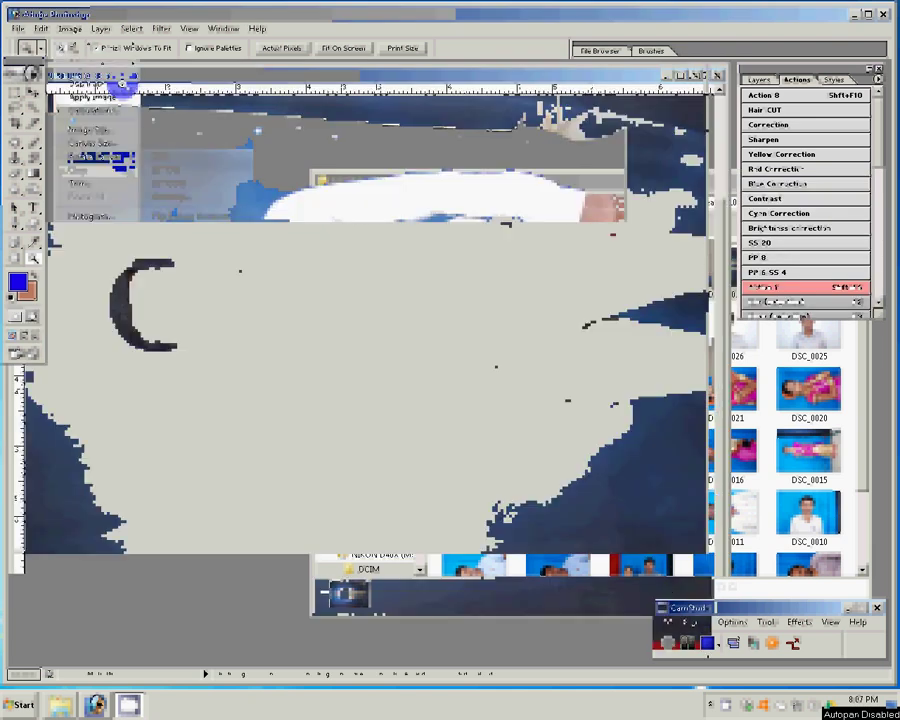
left_click(166, 182)
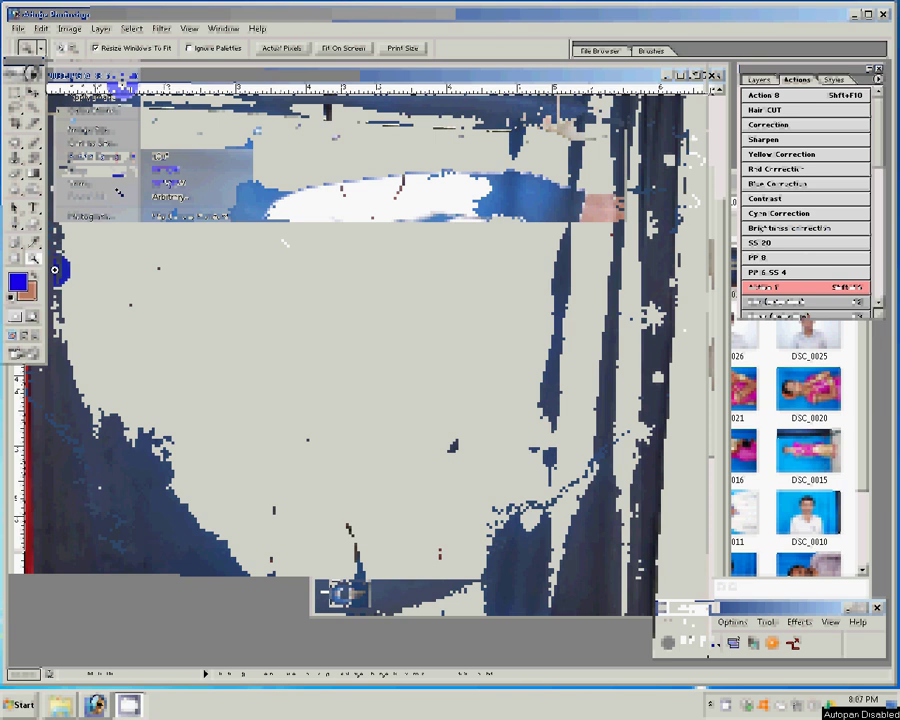
left_click(335, 48)
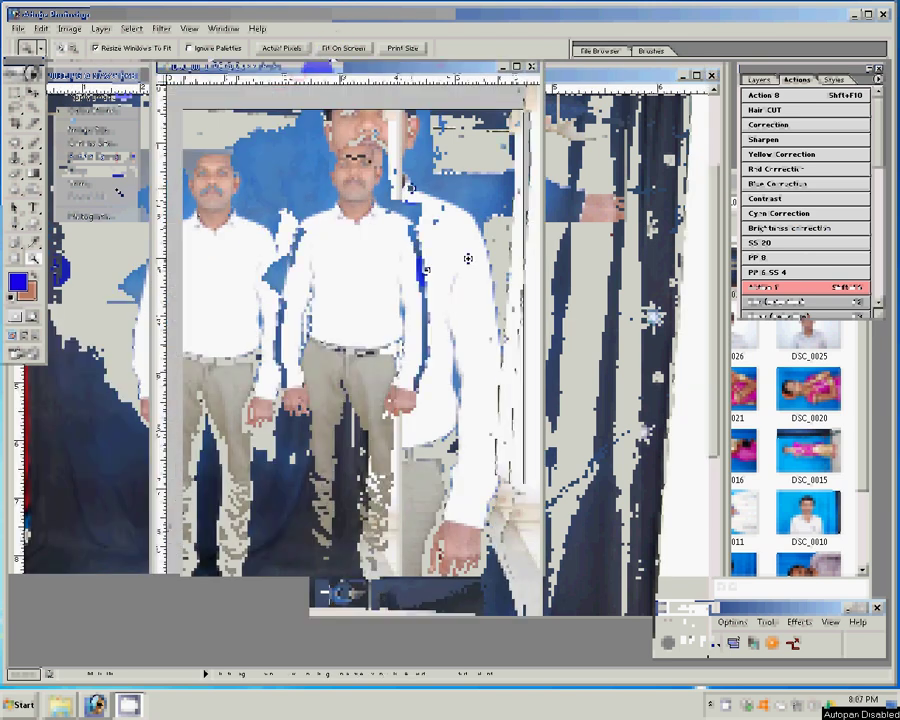
- Select a tall right backdrop strip and free-transform it to 151.5% width
left_click(16, 93)
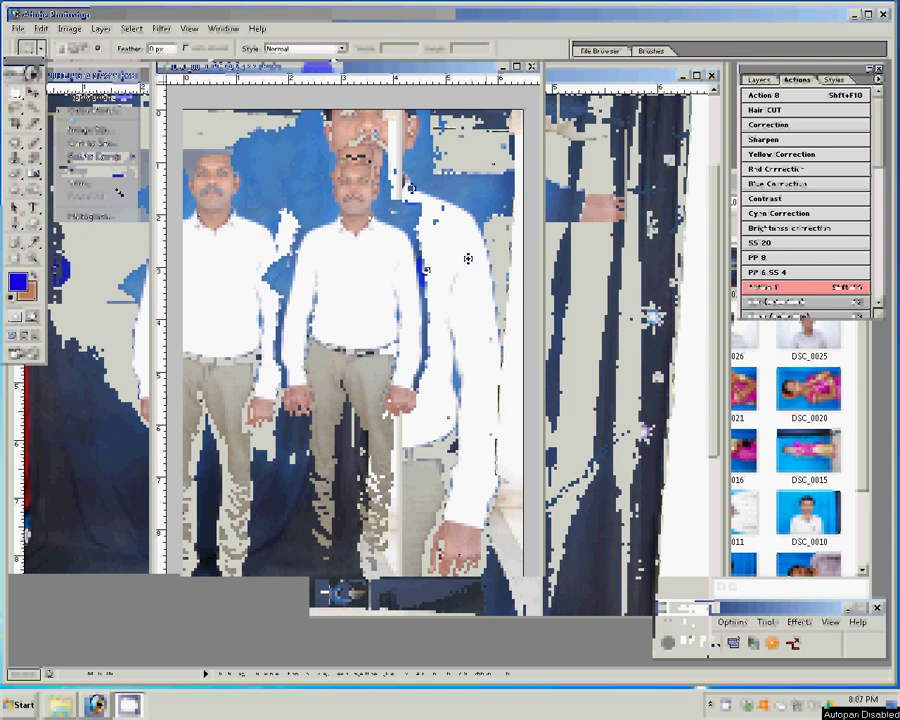
left_click_drag(437, 130, 495, 600)
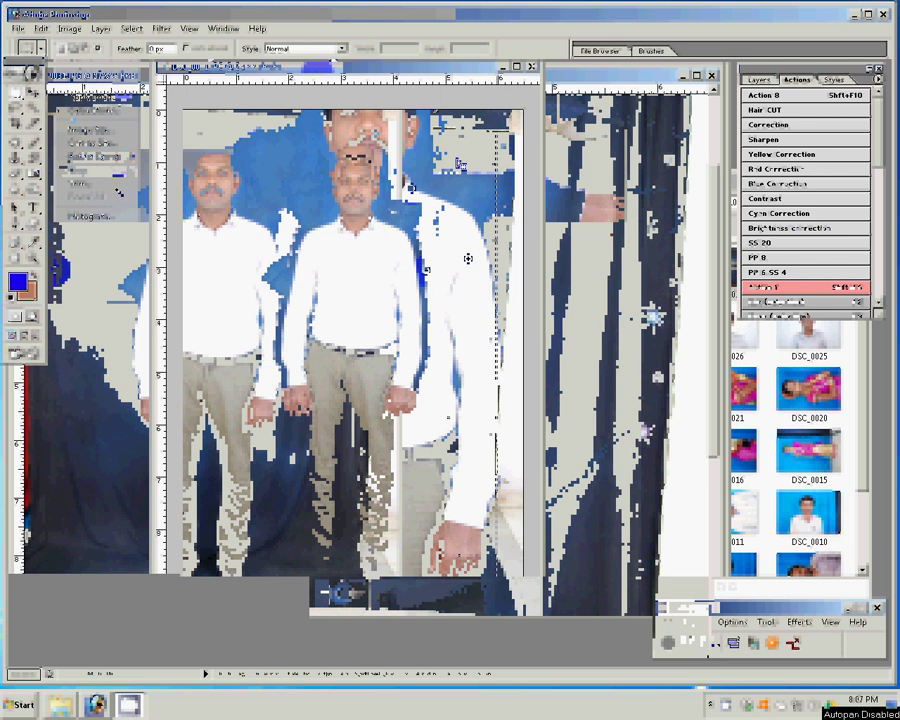
left_click(22, 86)
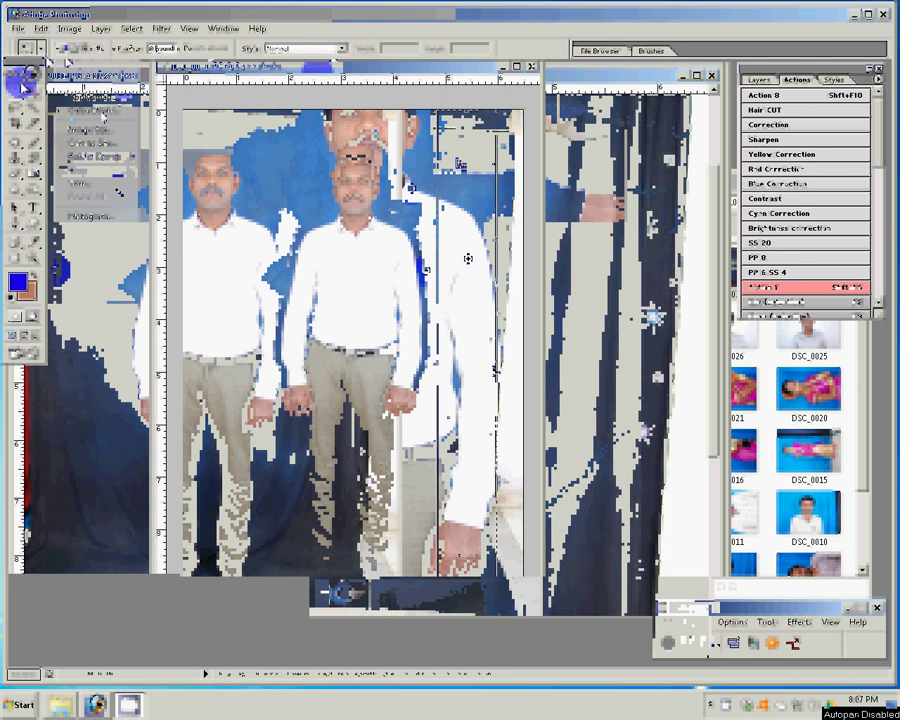
key("ctrl+t")
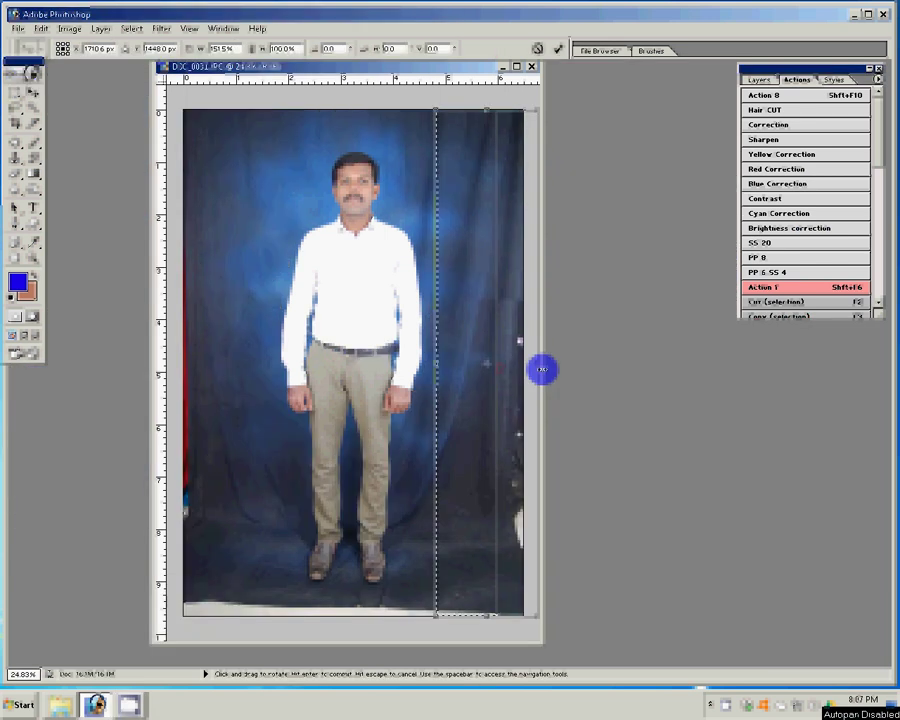
- Commit the stretched right backdrop strip and deselect it
left_click(558, 48)
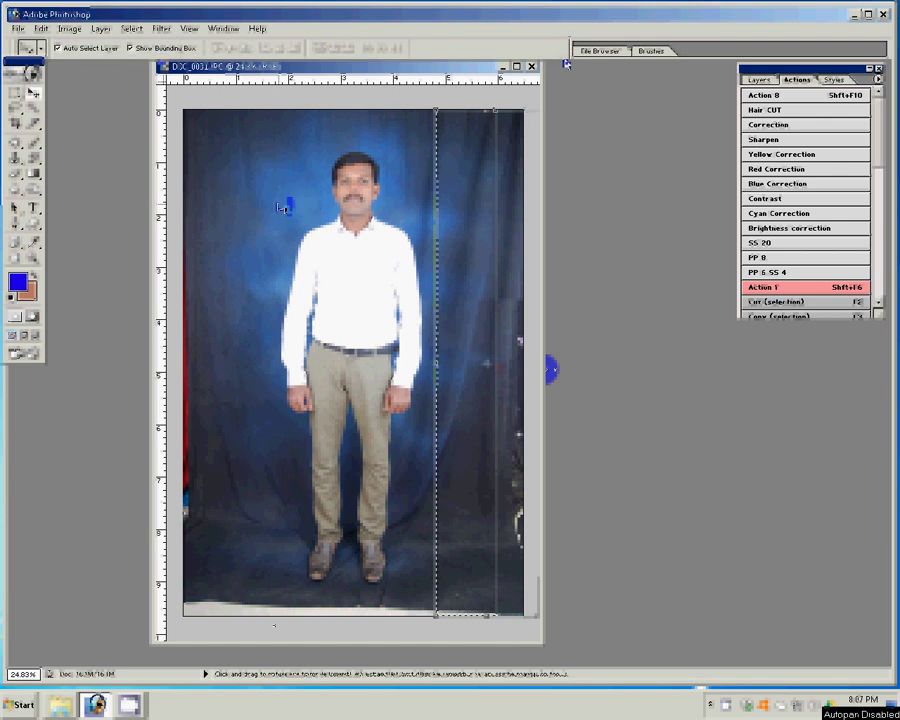
left_click(130, 28)
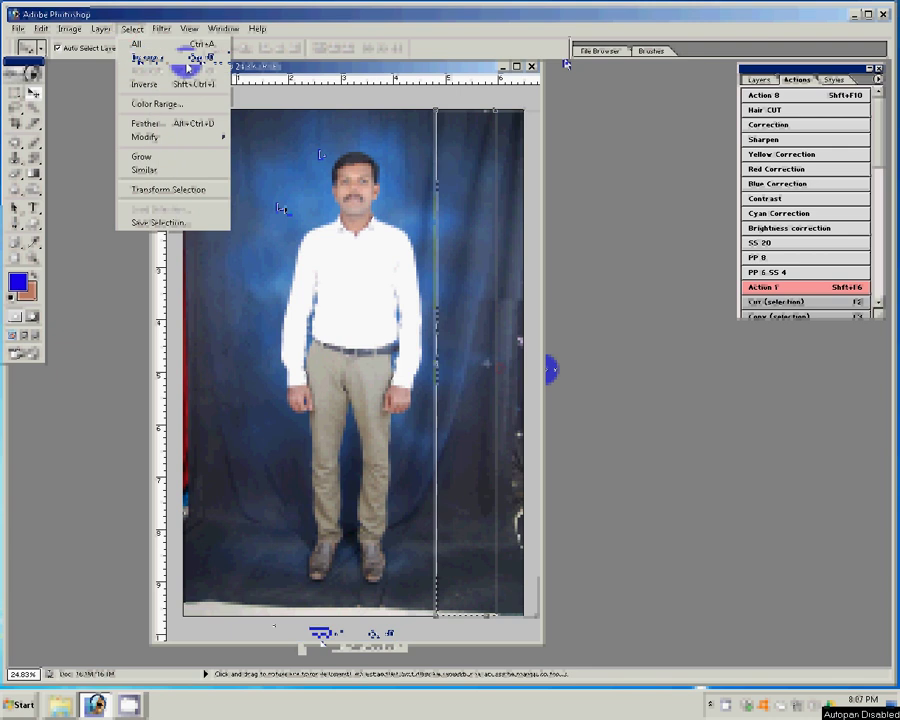
left_click(187, 60)
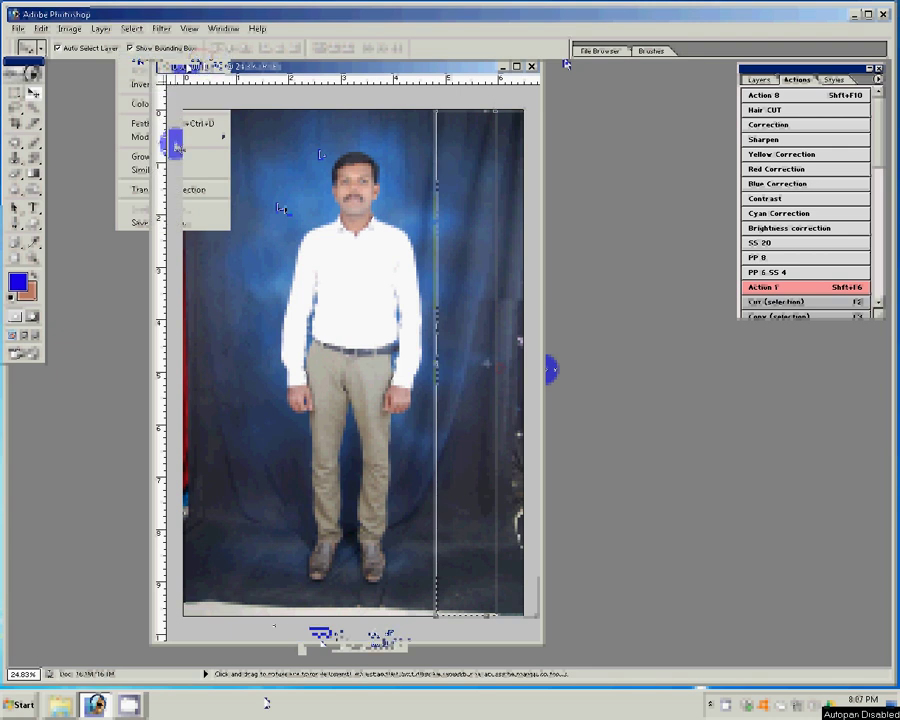
left_click(20, 95)
- Select a tall left backdrop strip and stretch it to 173.9% width
left_click(181, 100)
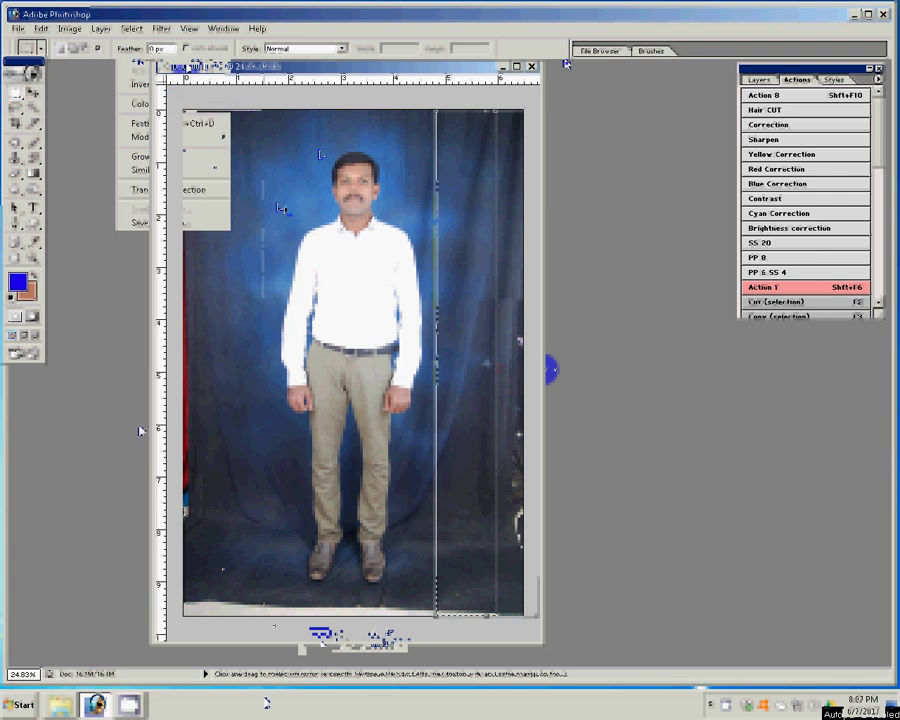
left_click(36, 92)
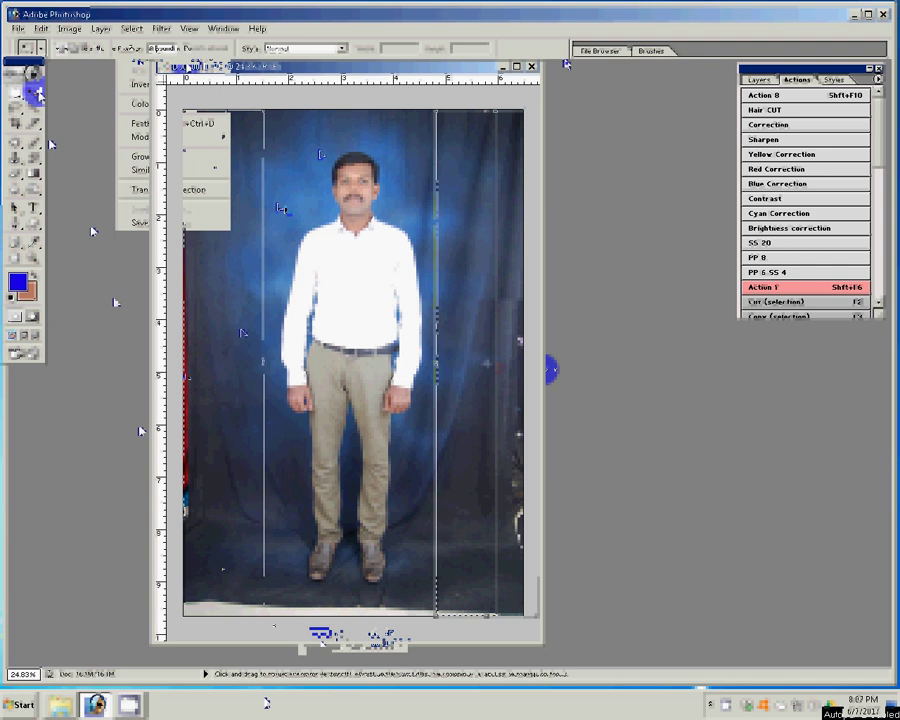
left_click(150, 363)
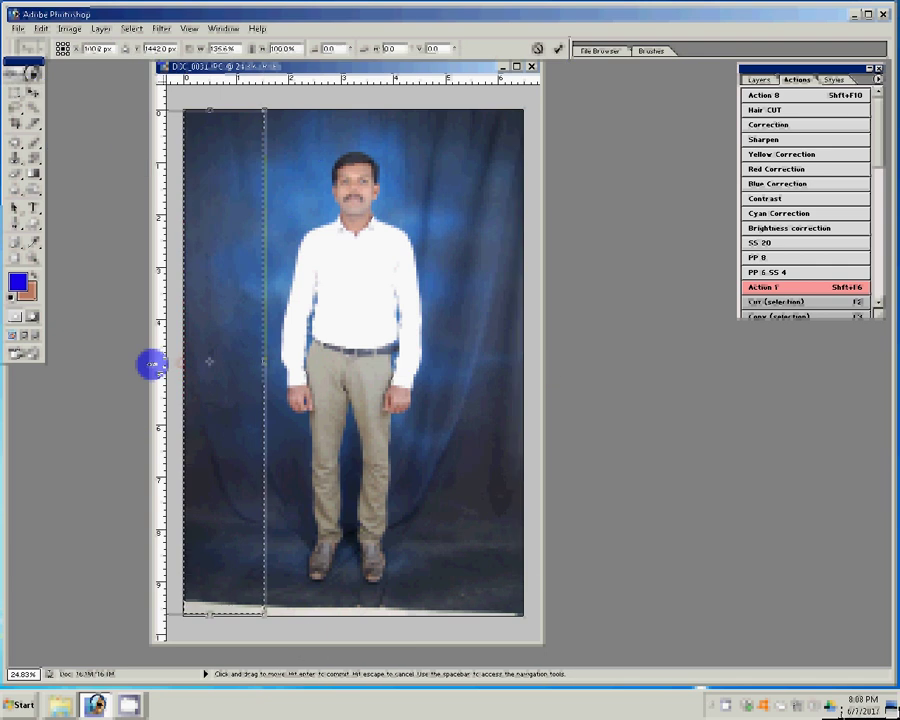
left_click(558, 48)
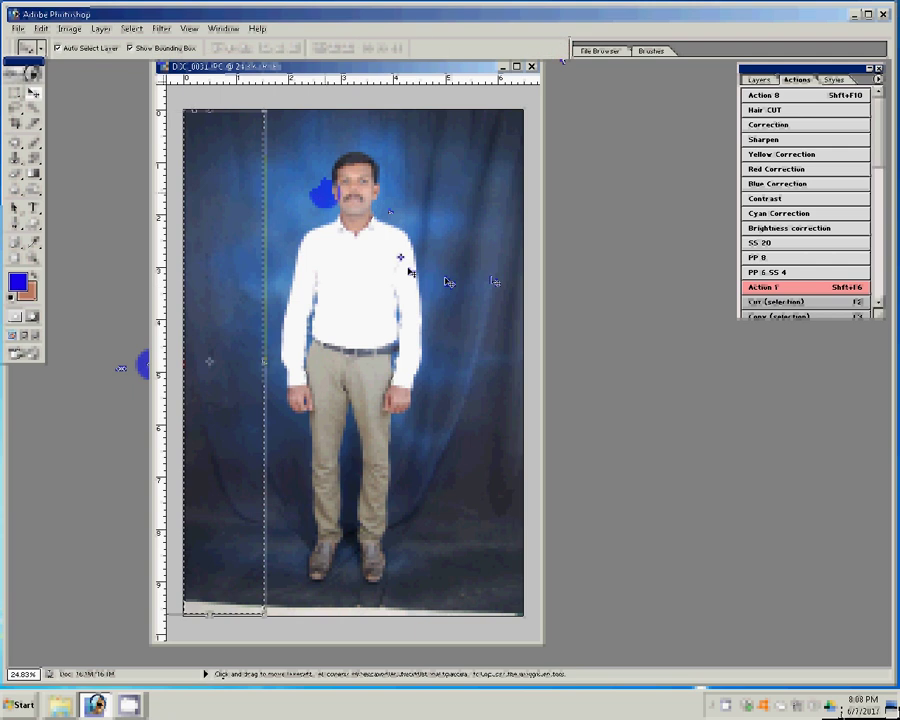
left_click(381, 318)
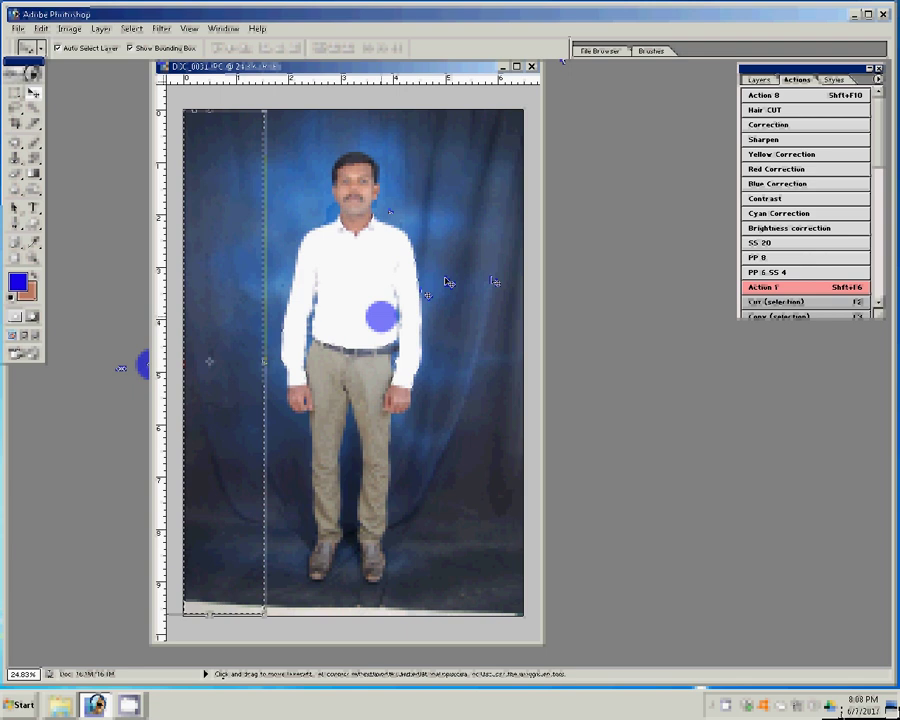
- Darken the left backdrop strip's midtones to 0.82 with Levels
key("ctrl+l")
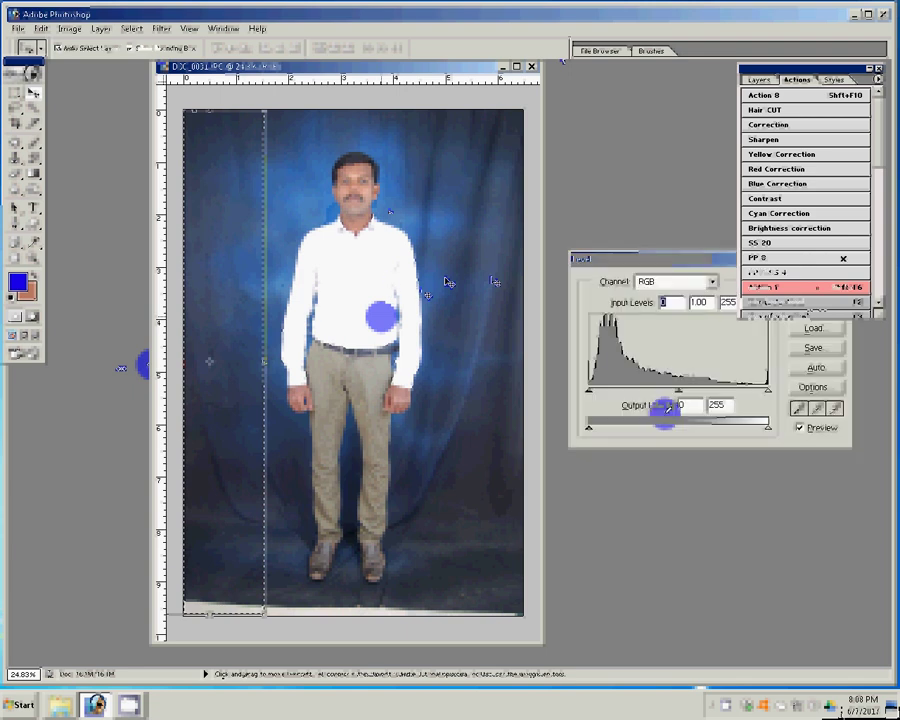
left_click_drag(681, 393, 692, 393)
left_click(808, 287)
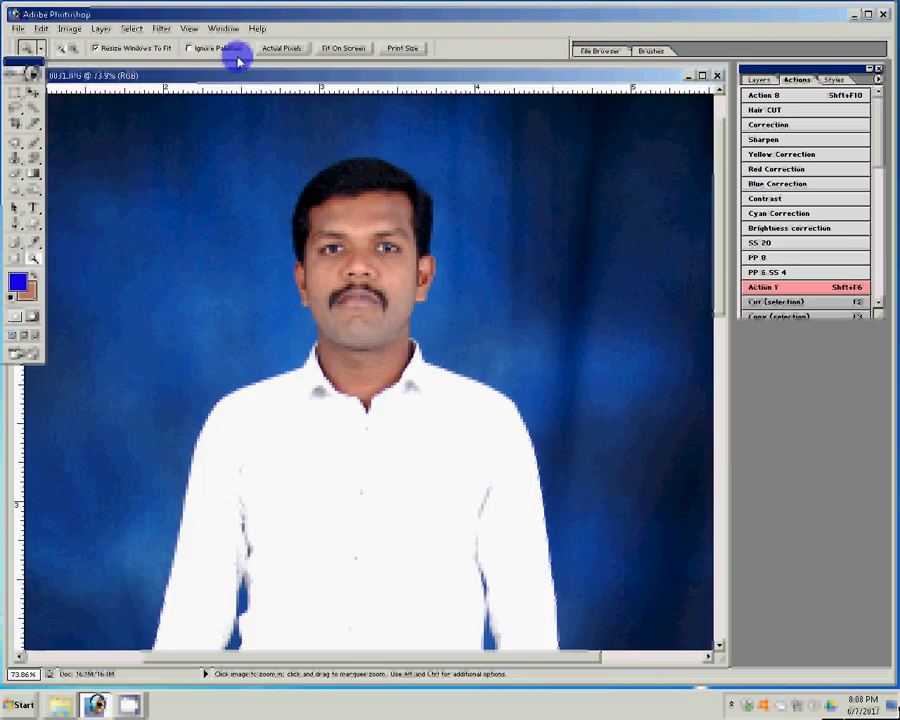
- Open the Curves adjustment, move its window off the face, and close it
left_click(66, 30)
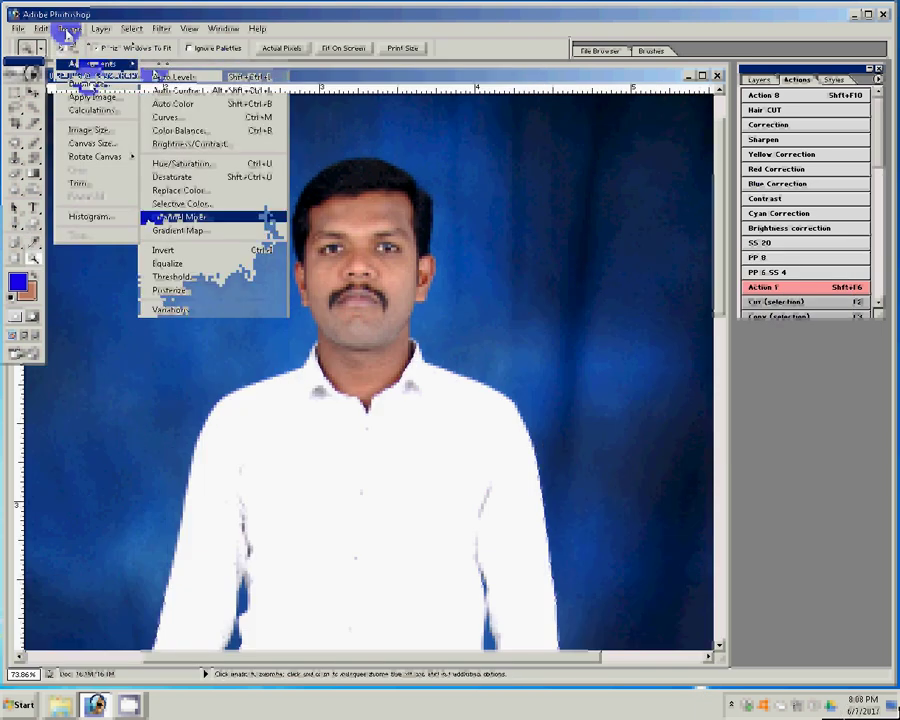
left_click(180, 130)
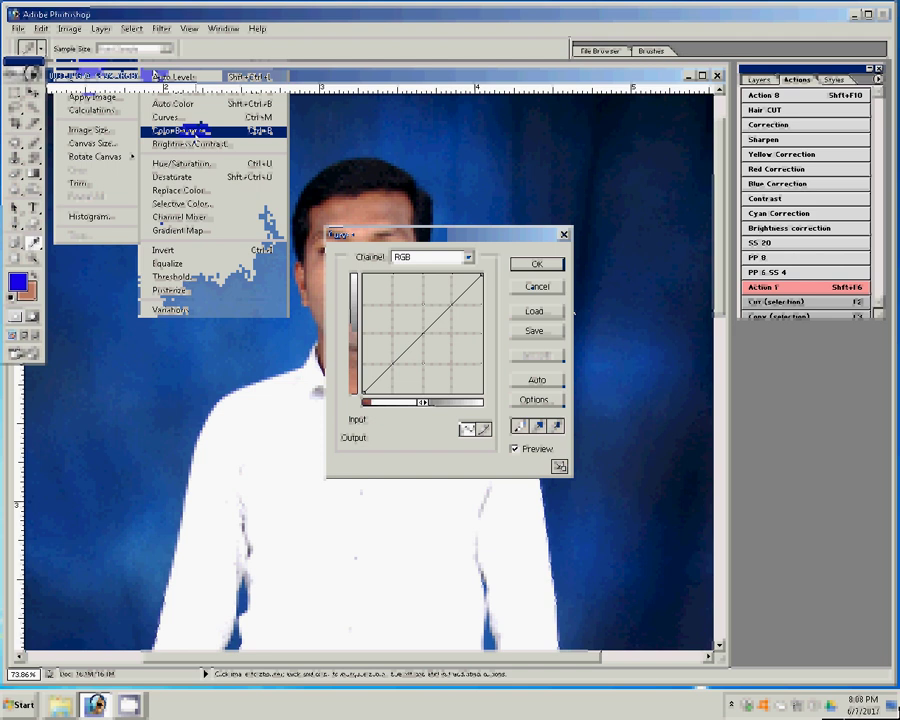
left_click_drag(512, 237, 697, 243)
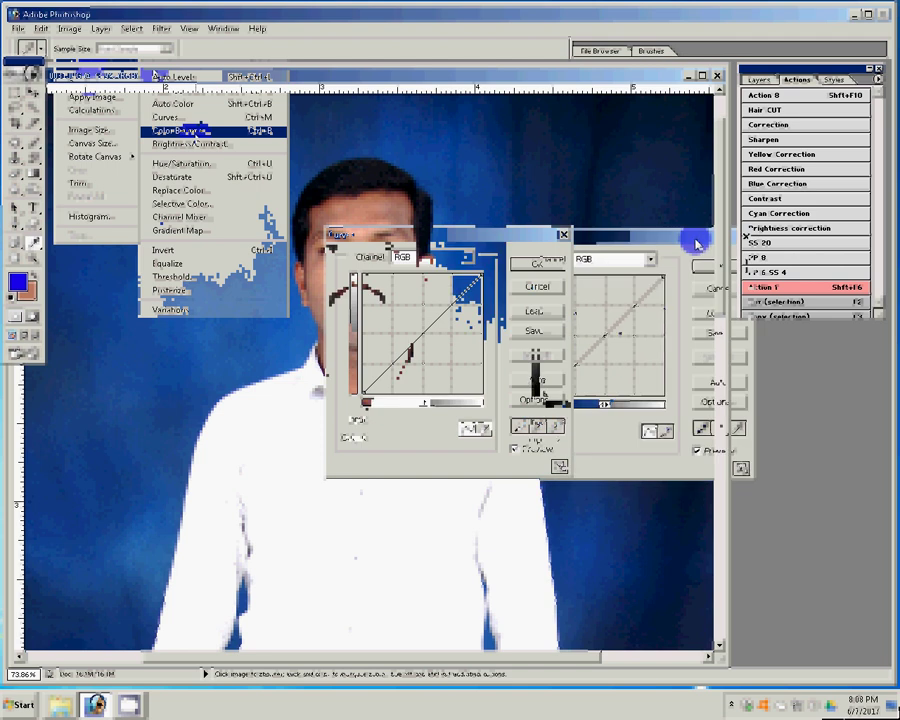
left_click(705, 297)
- Apply midtone Color Balance with yellow -24 and magenta -9
left_click(68, 29)
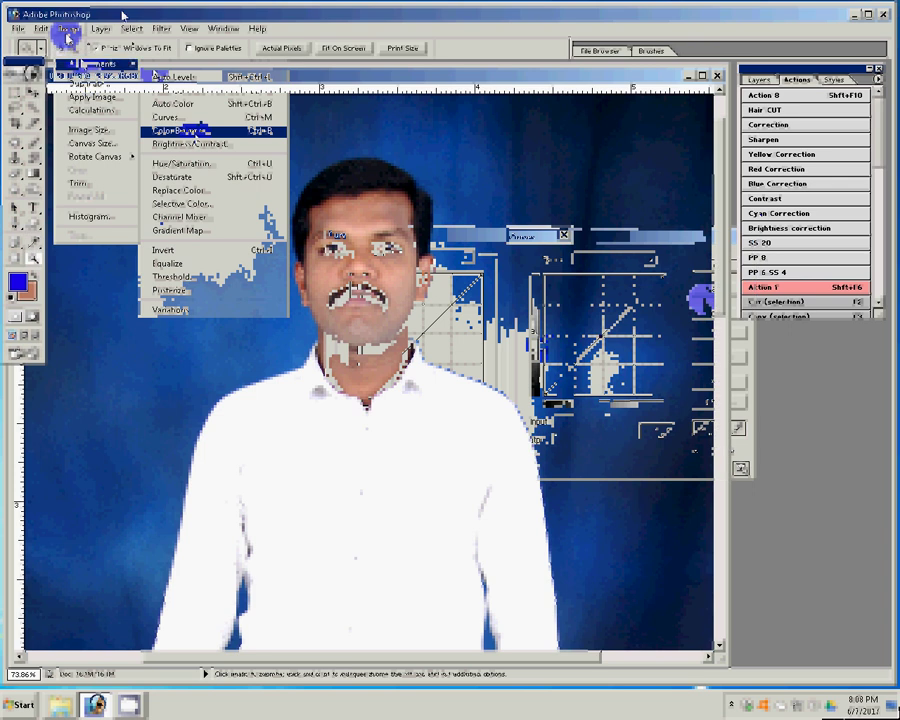
left_click(180, 131)
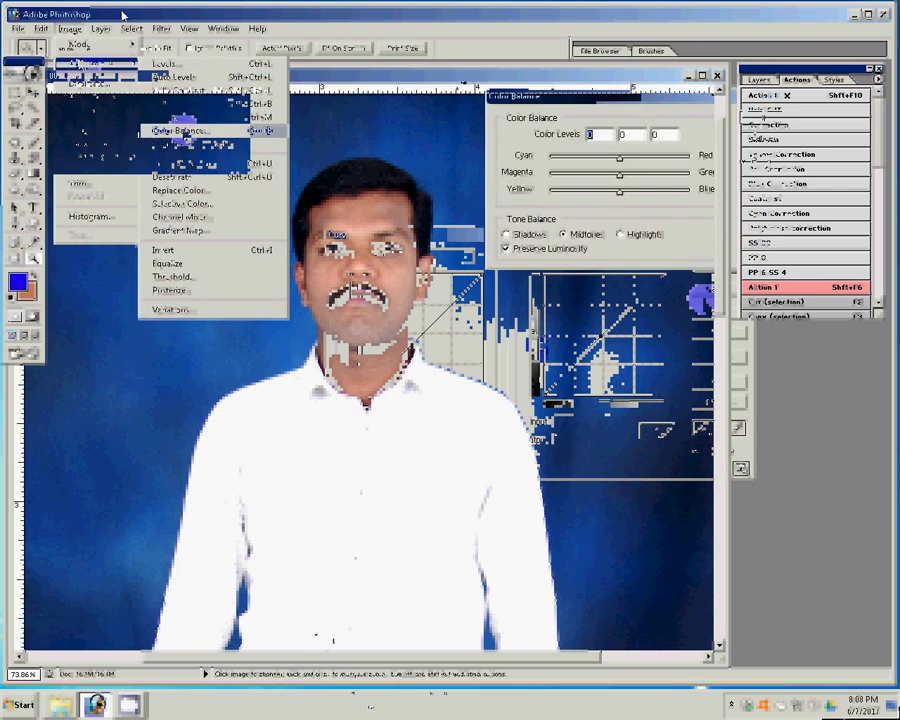
left_click_drag(619, 190, 620, 199)
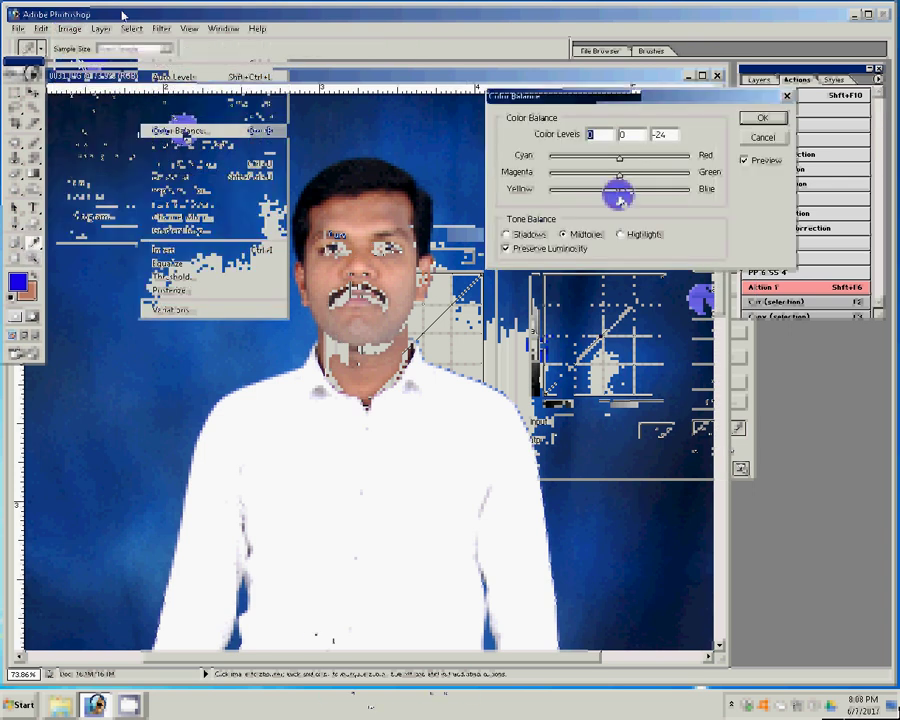
left_click_drag(619, 176, 606, 176)
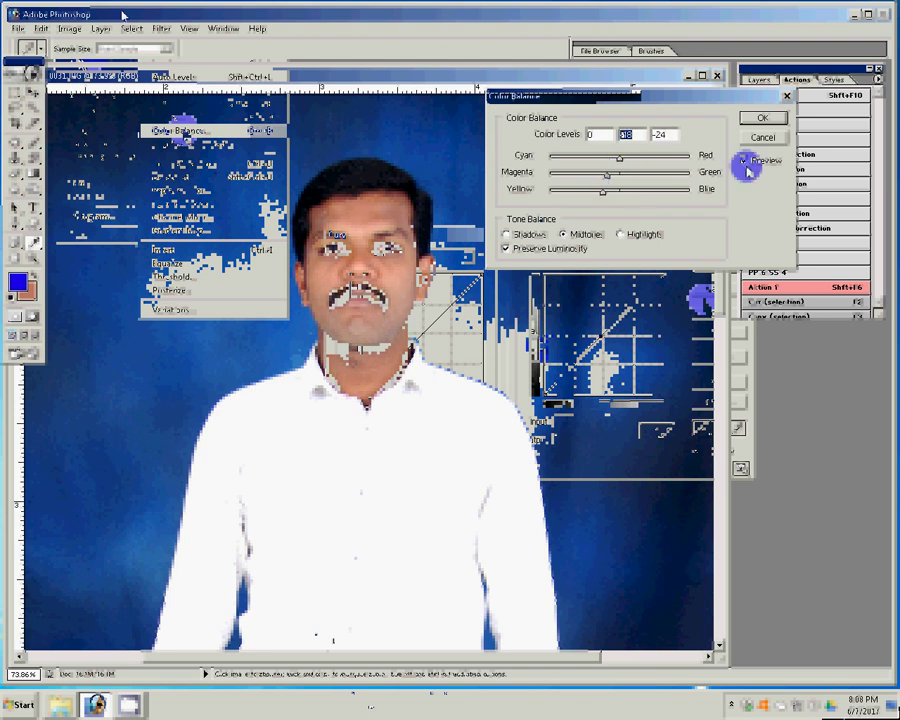
left_click(755, 258)
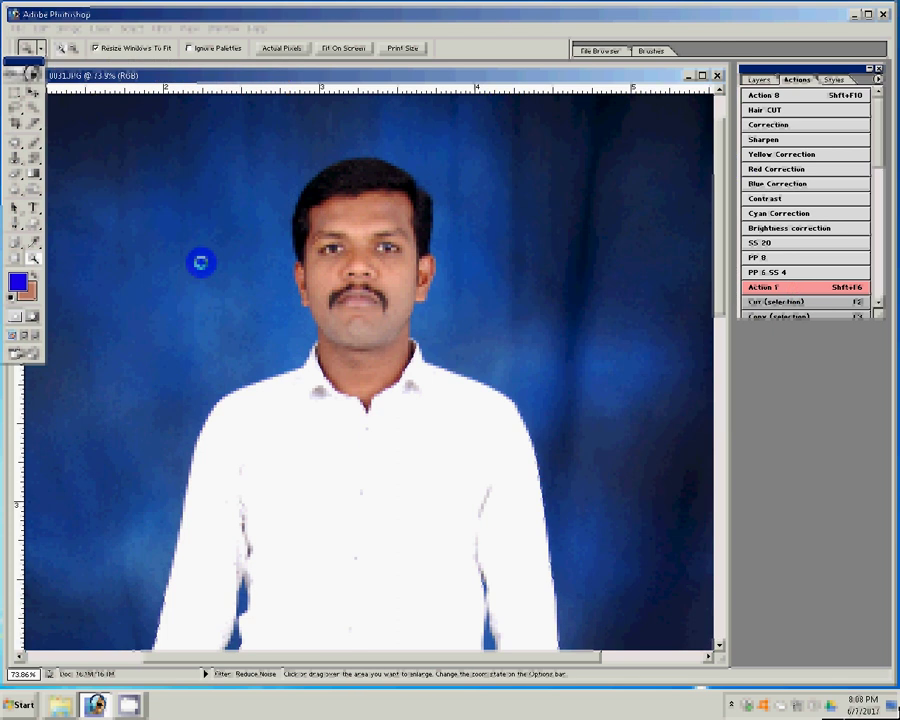
- Zoom to 200% around the man's nose and select the Blur tool
left_click(382, 274)
left_click(362, 270)
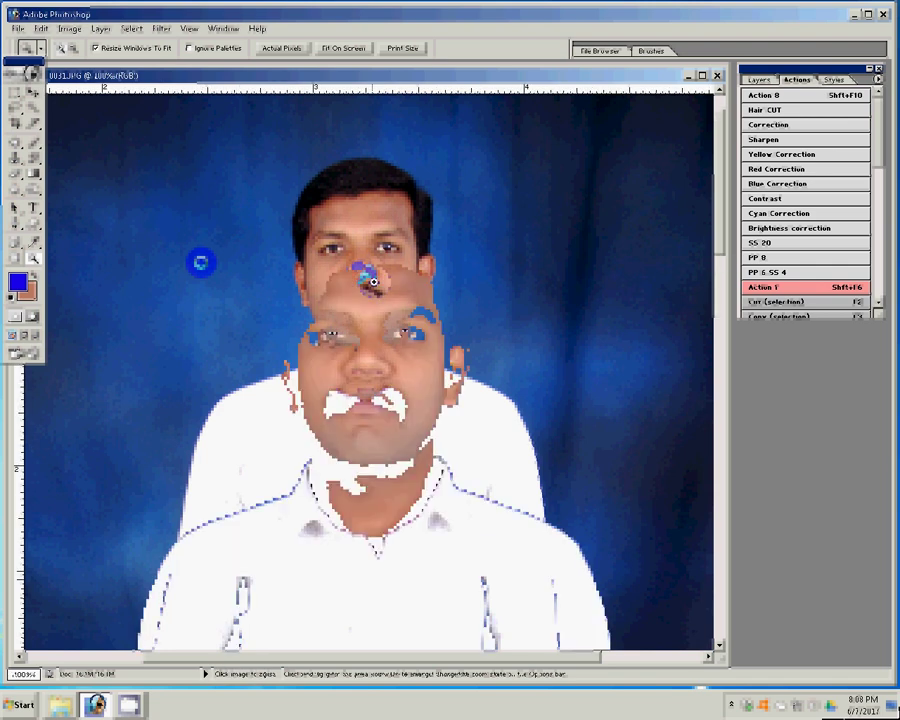
left_click(373, 282)
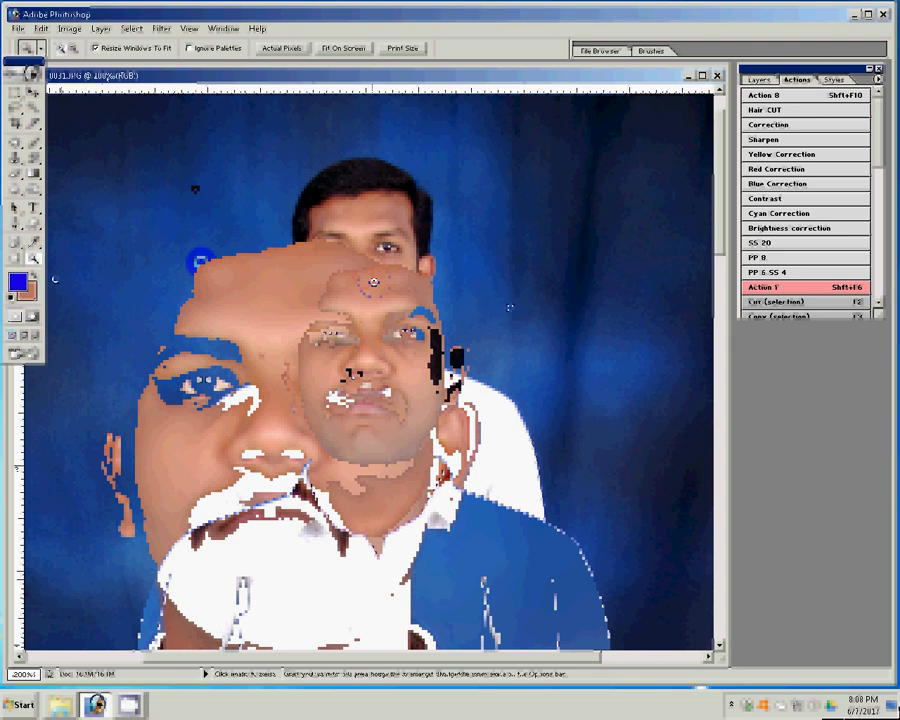
key("r")
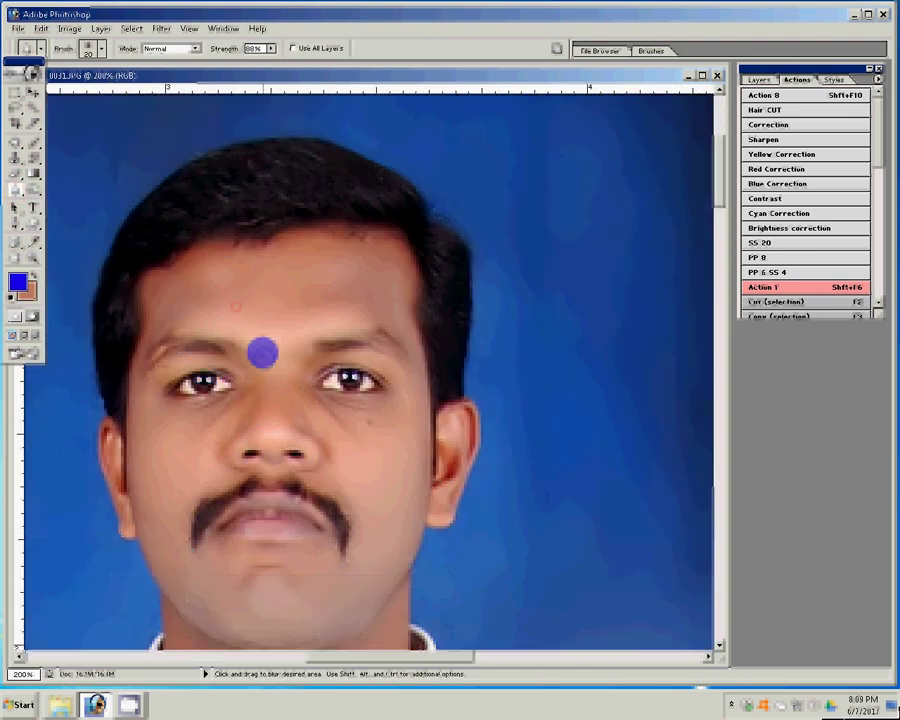
- Blur a small area of the forehead, then scroll down the photo
left_click_drag(200, 261, 285, 378)
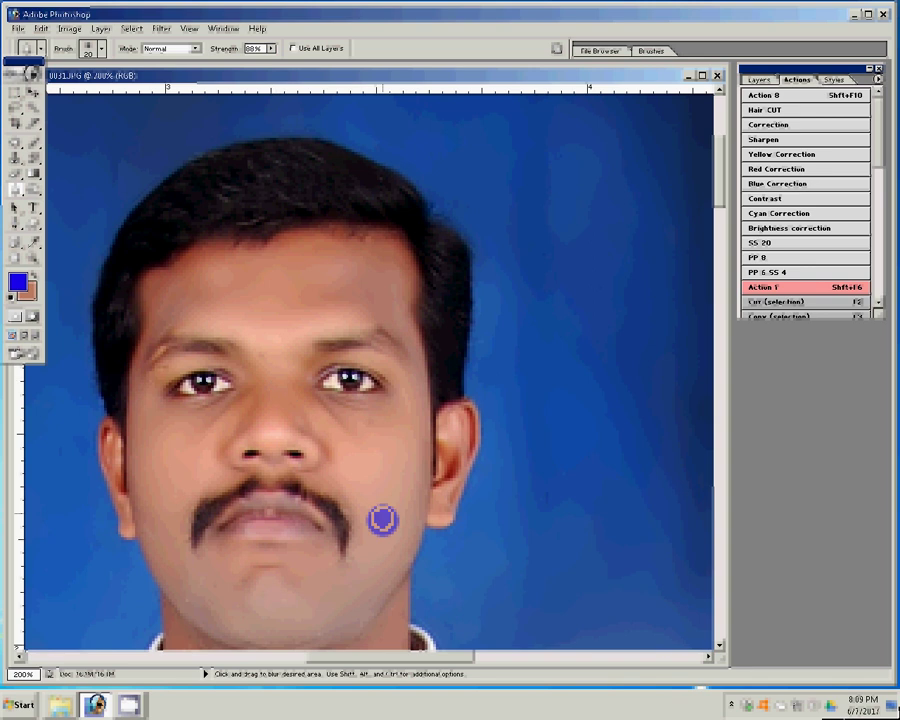
scroll(383, 519, "down", 2)
scroll(383, 519, "down", 2)
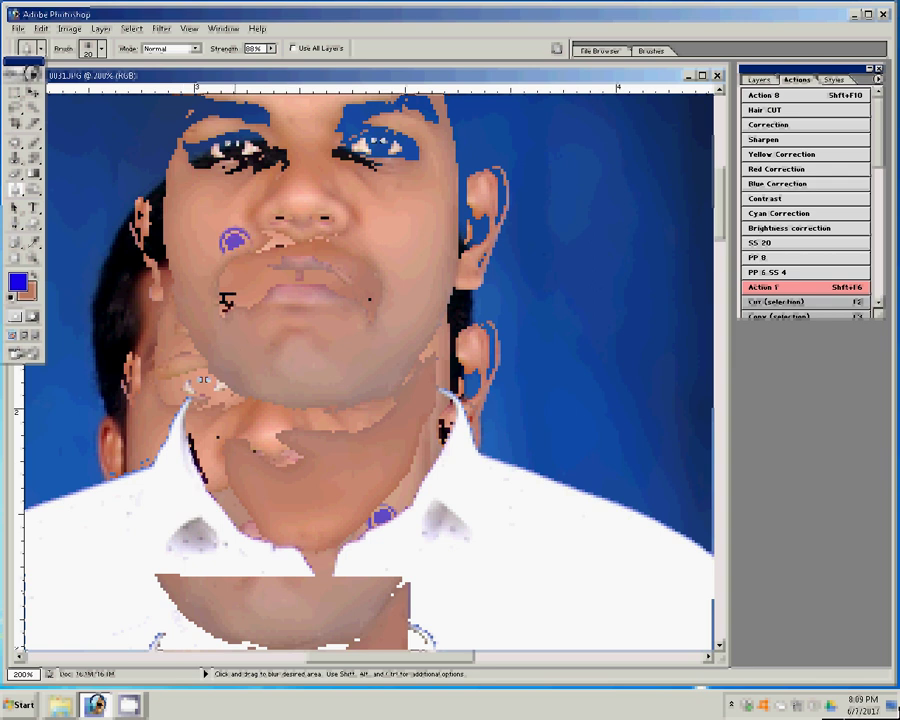
- Set the Image Size document width to 4 inches at 300 pixels per inch
left_click(67, 29)
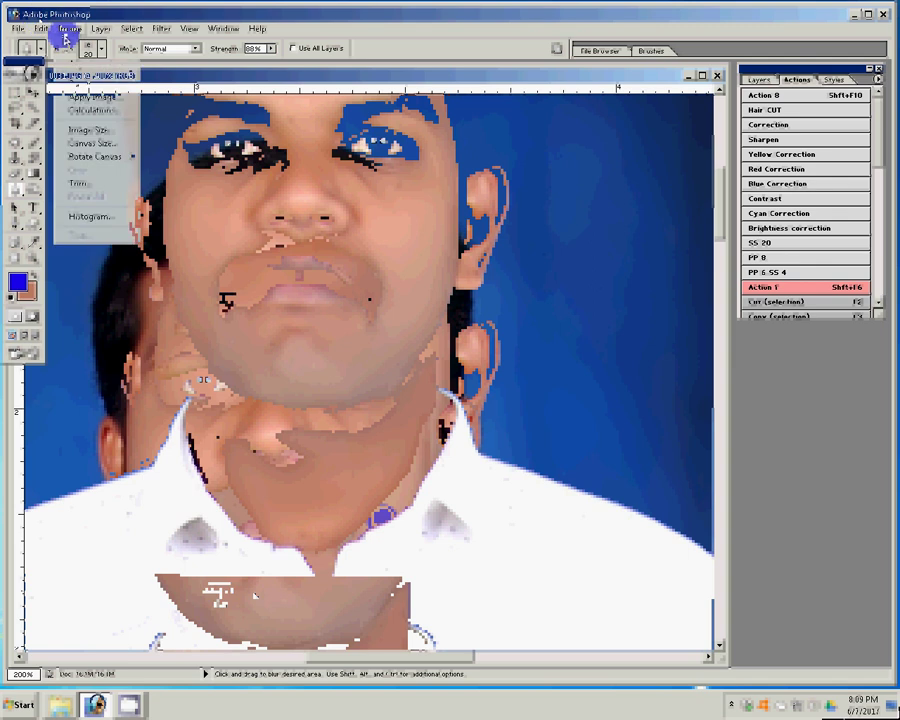
key("Return")
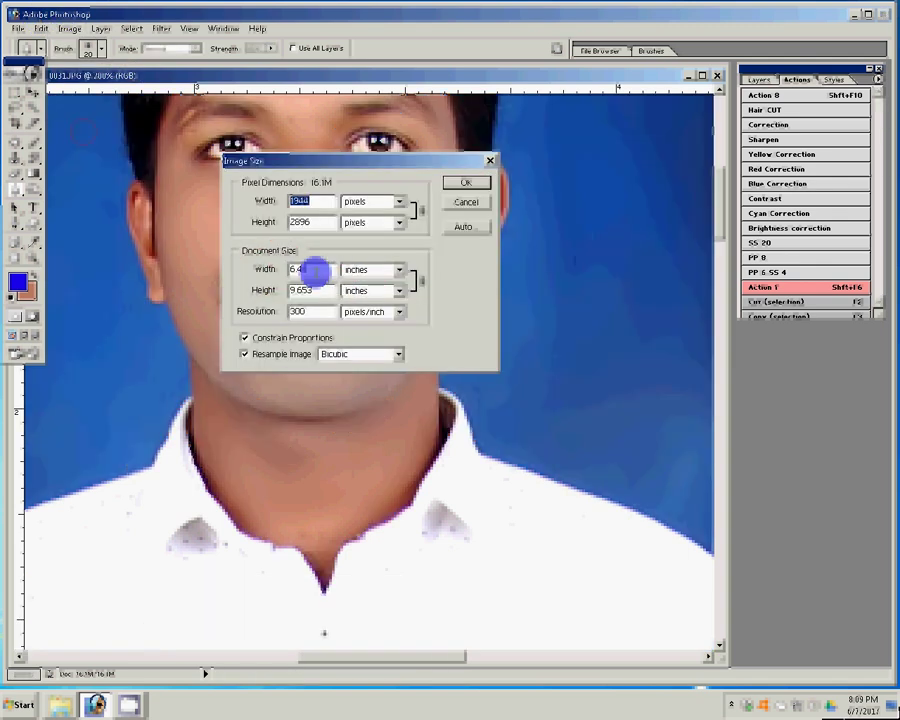
double_click(313, 270)
type("4")
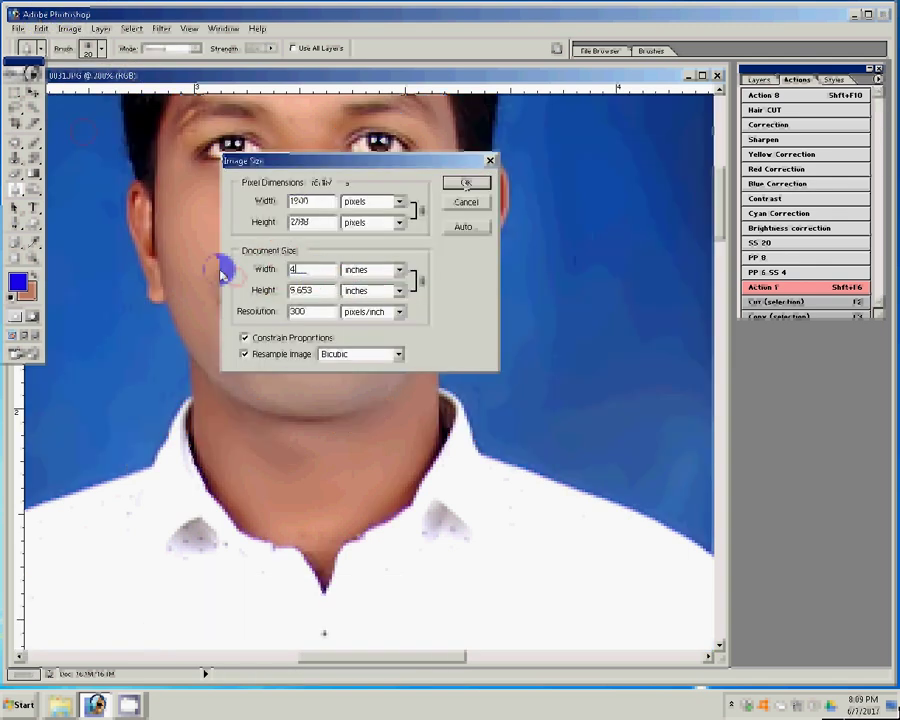
left_click(466, 183)
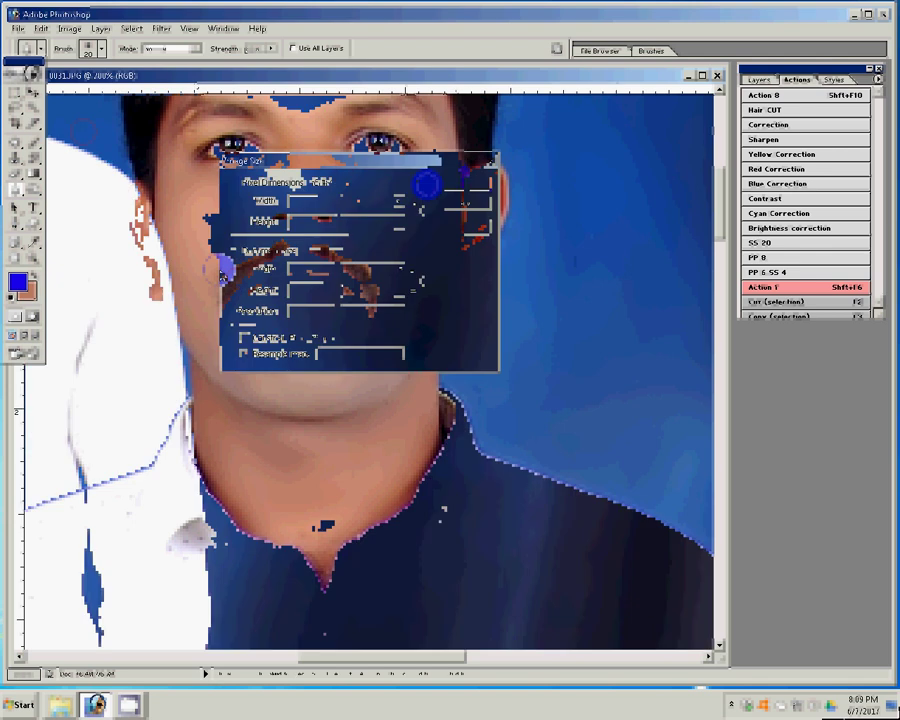
left_click(30, 257)
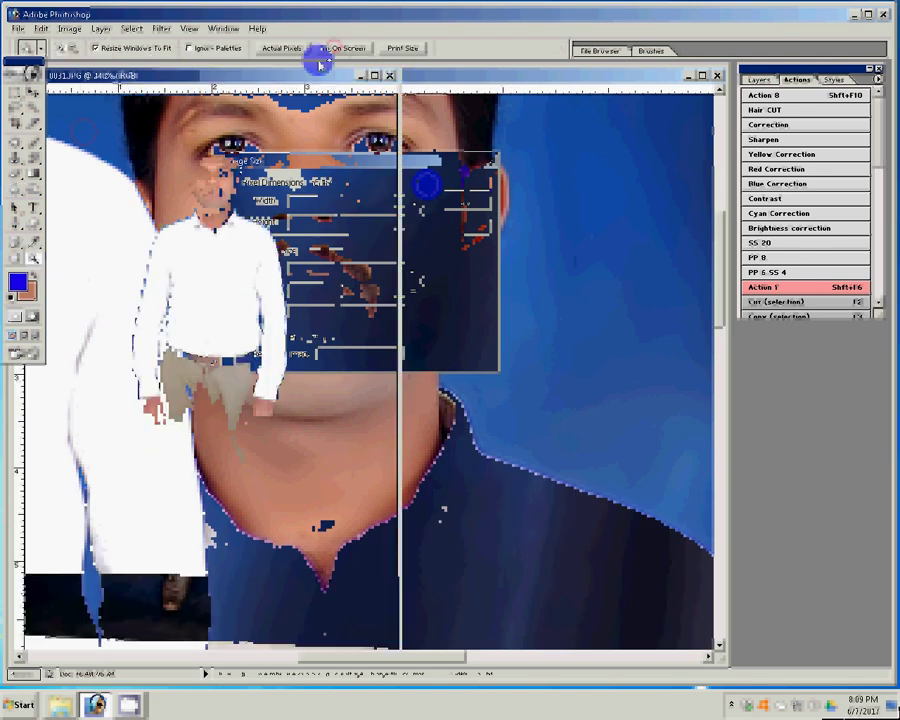
- Fit the full-length photo to the window and select the floor strip for moving
left_click(318, 63)
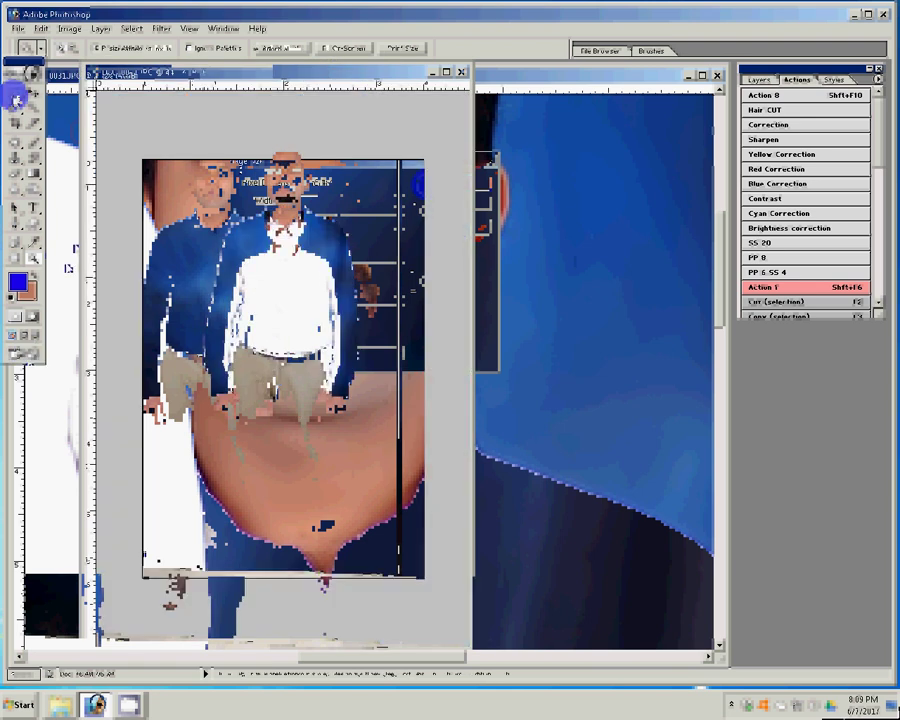
left_click(15, 92)
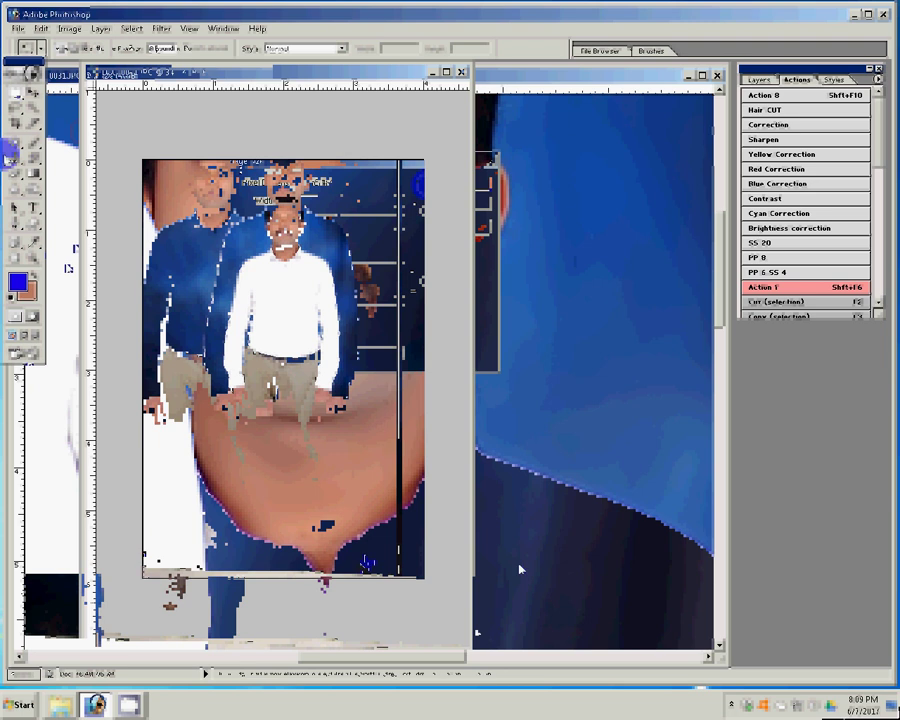
key("v")
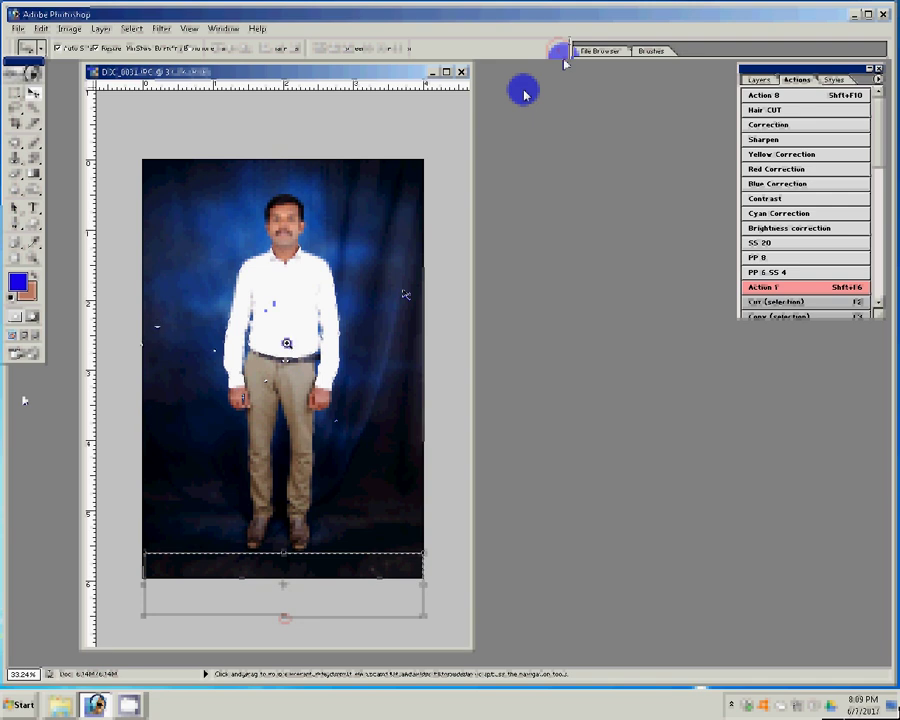
- Fit the enlarged canvas to the window and select the Background layer
right_click(284, 317)
left_click(296, 327)
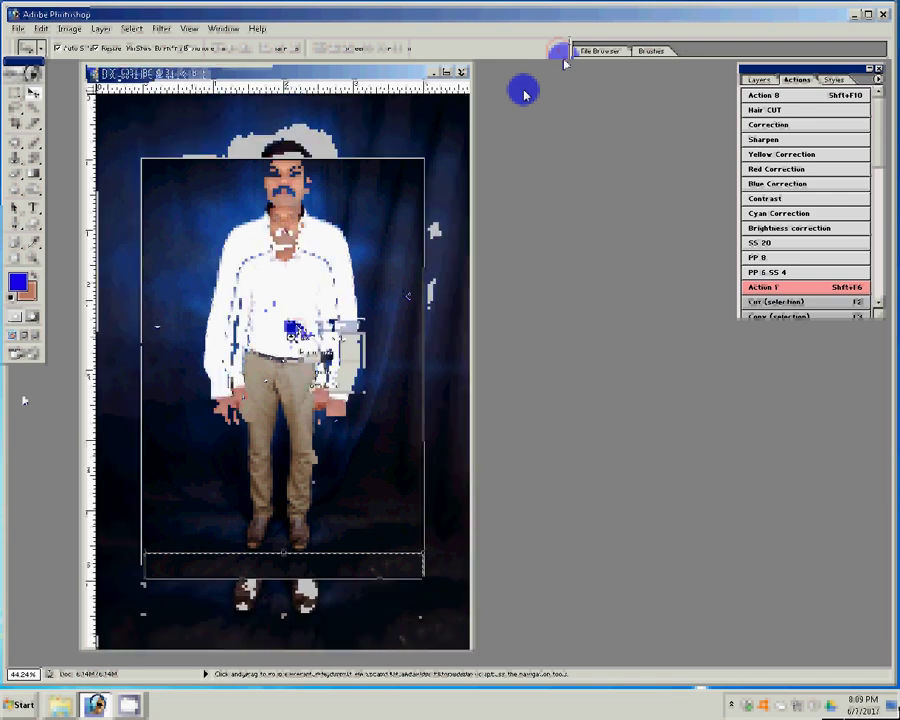
left_click(768, 80)
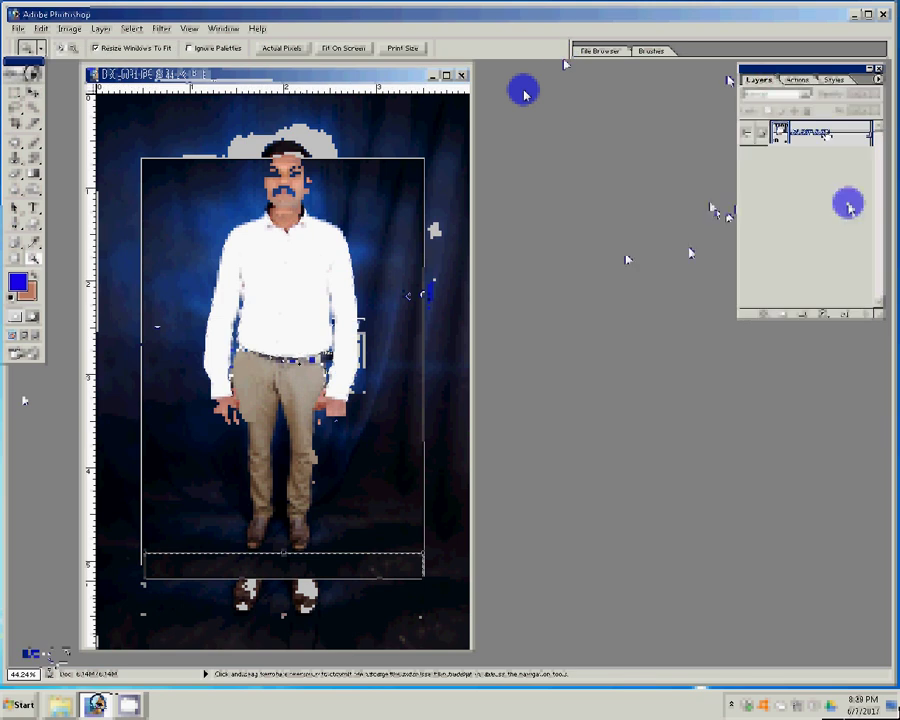
left_click(840, 165)
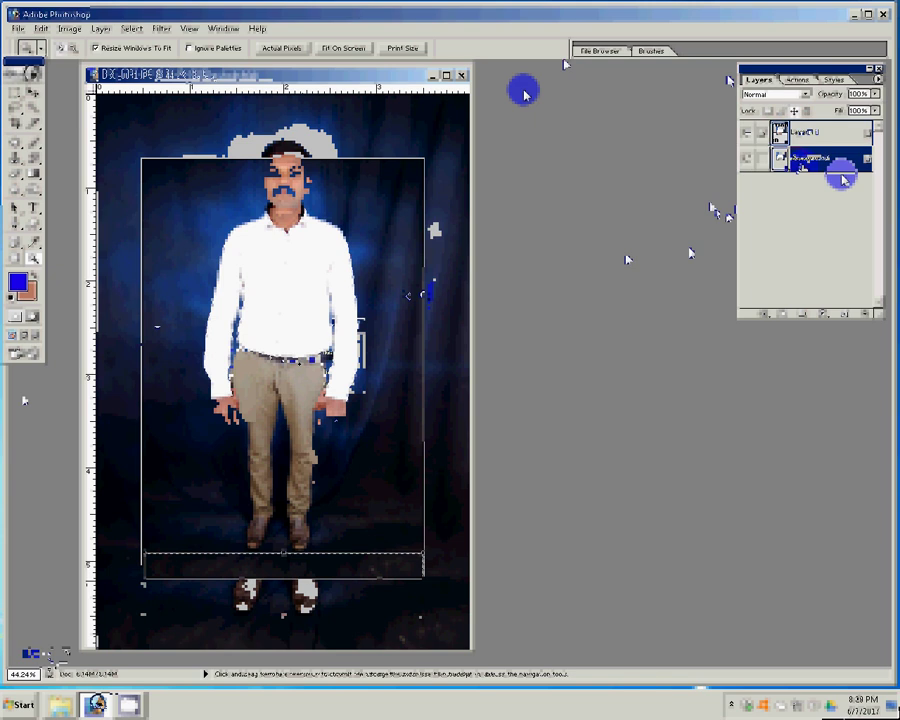
left_click(148, 30)
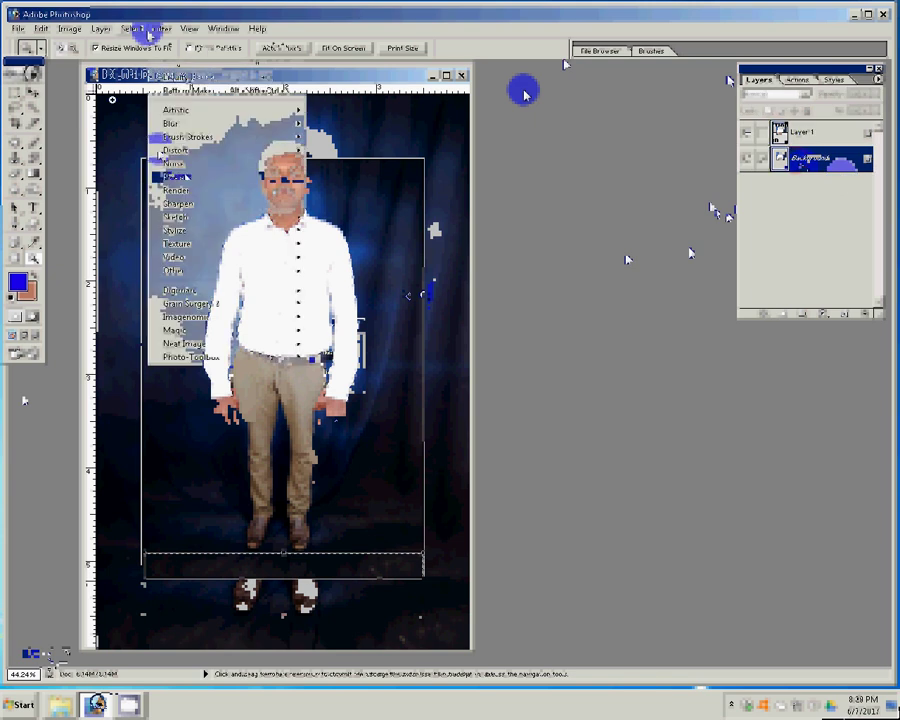
mouse_move(180, 123)
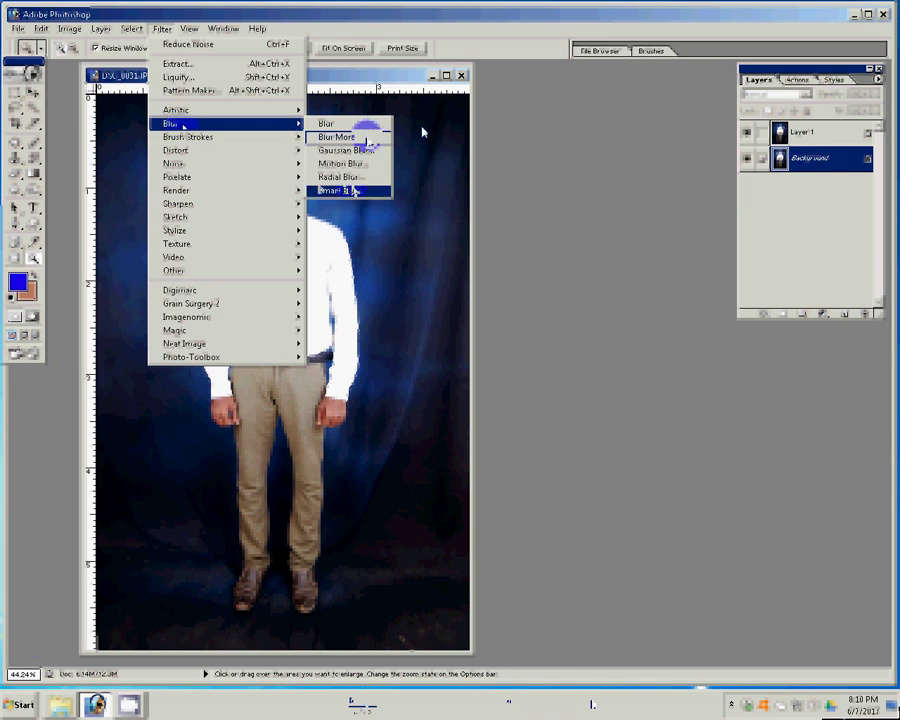
- Apply a 90°, 246-pixel Motion Blur to the Background, then select Layer 1
left_click(340, 163)
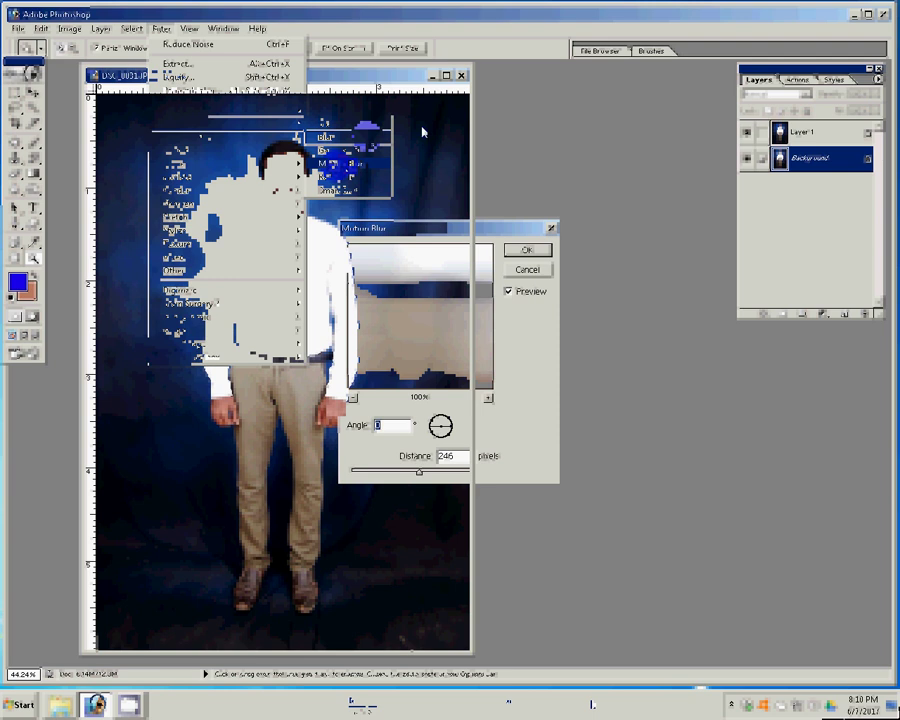
left_click(442, 422)
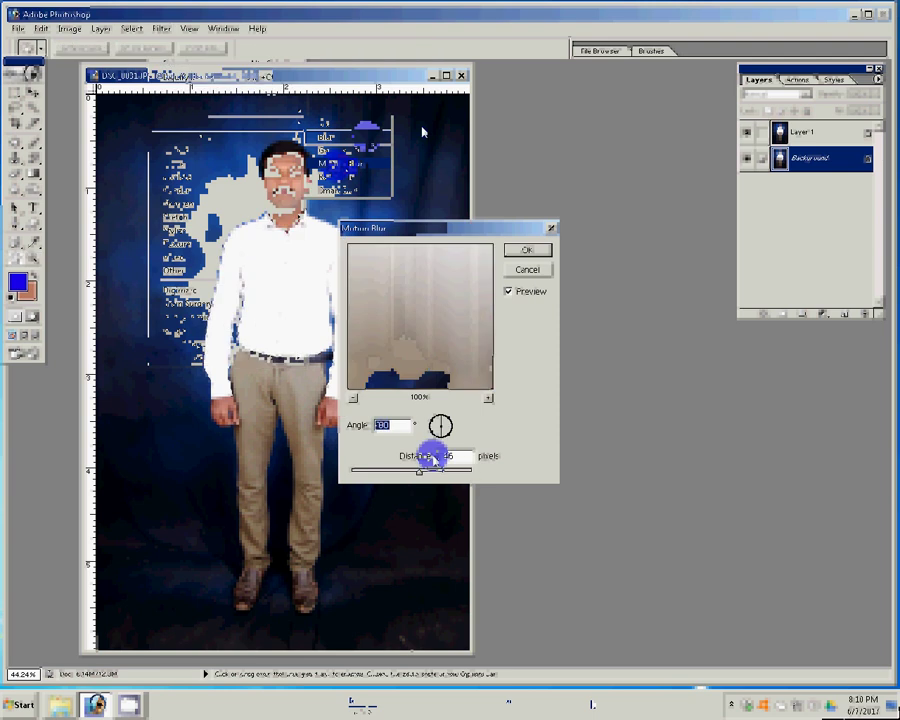
left_click_drag(430, 458, 435, 458)
key("Return")
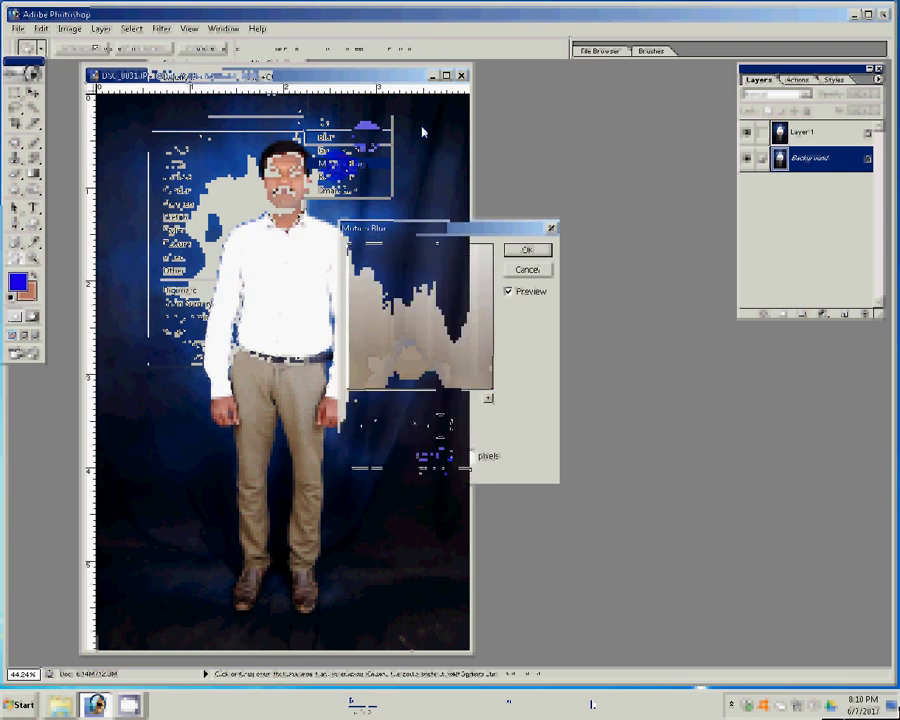
left_click(818, 124)
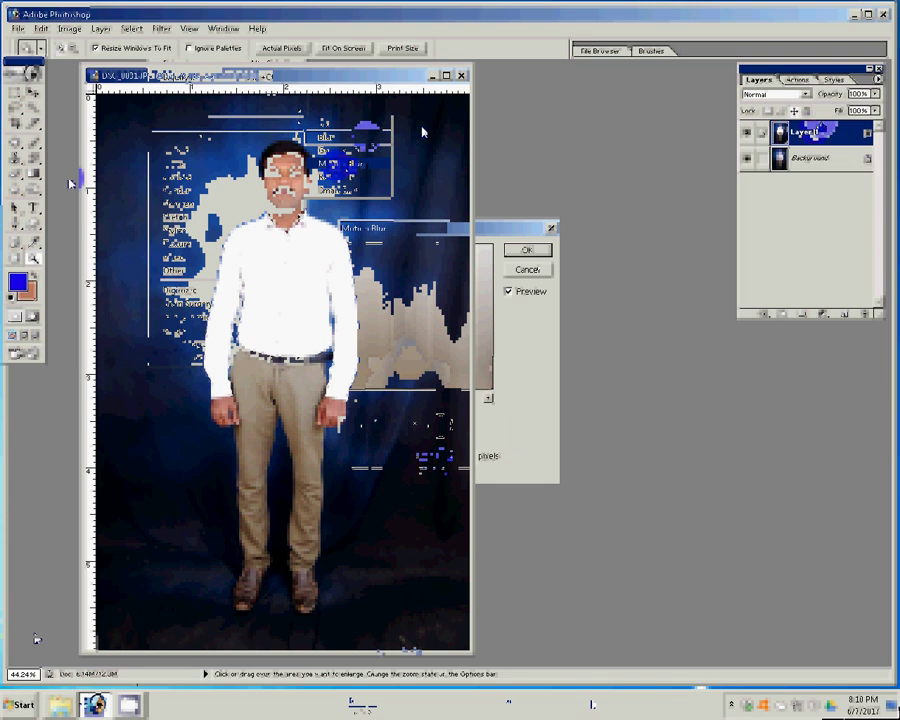
left_click(20, 117)
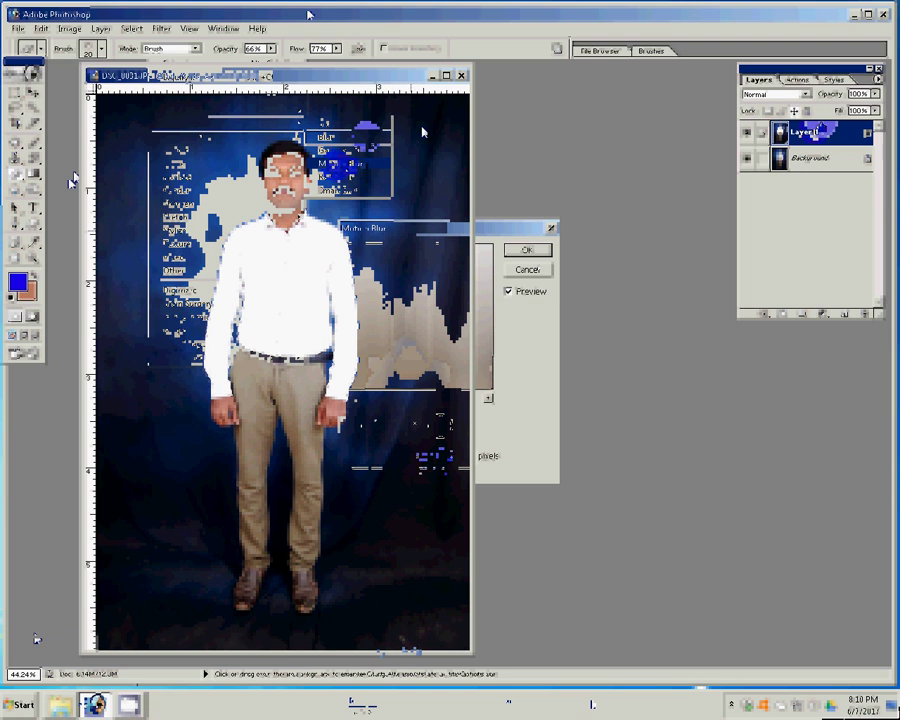
- Enlarge the eraser to 250 px and erase Layer 1's backdrop around the figure
key("bracketright")
key("bracketright")
key("bracketright")
key("bracketright")
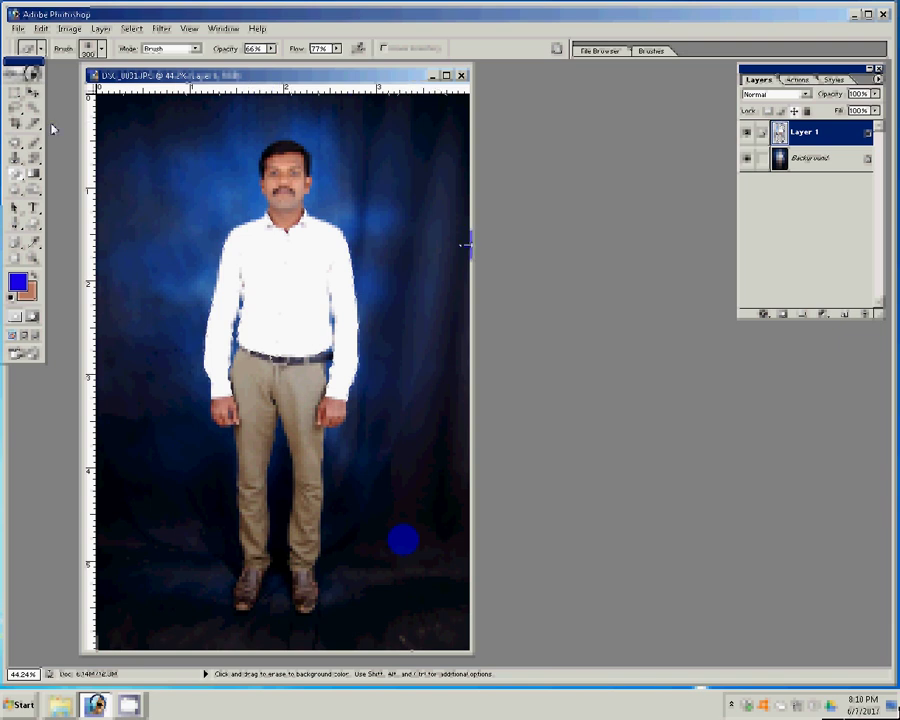
left_click(100, 28)
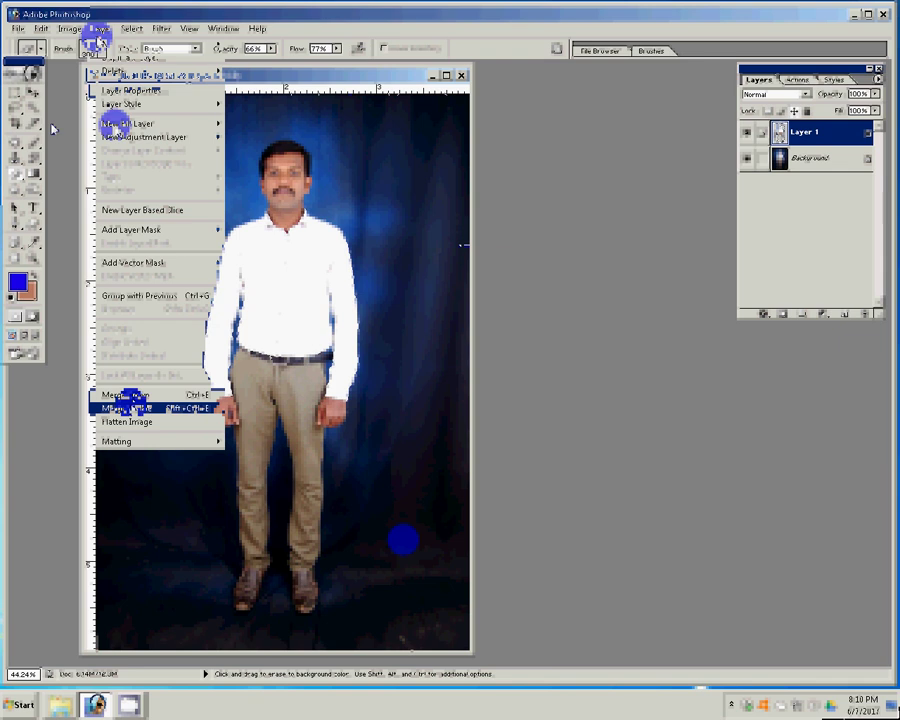
- Flatten the visible layers and browse the Save As dialog to folder x in Thumbnails view
left_click(127, 408)
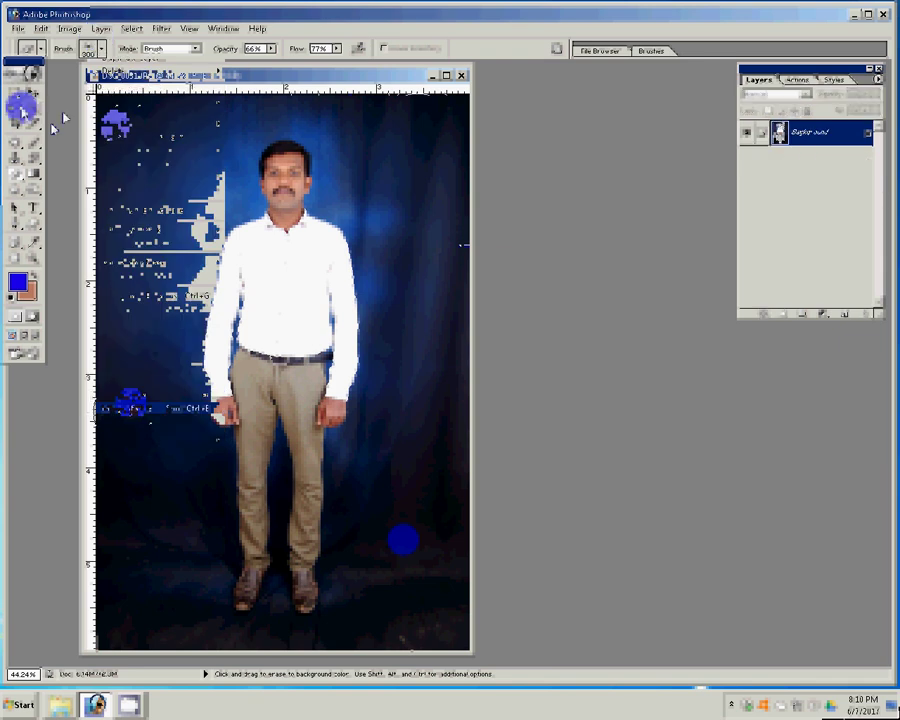
left_click(18, 28)
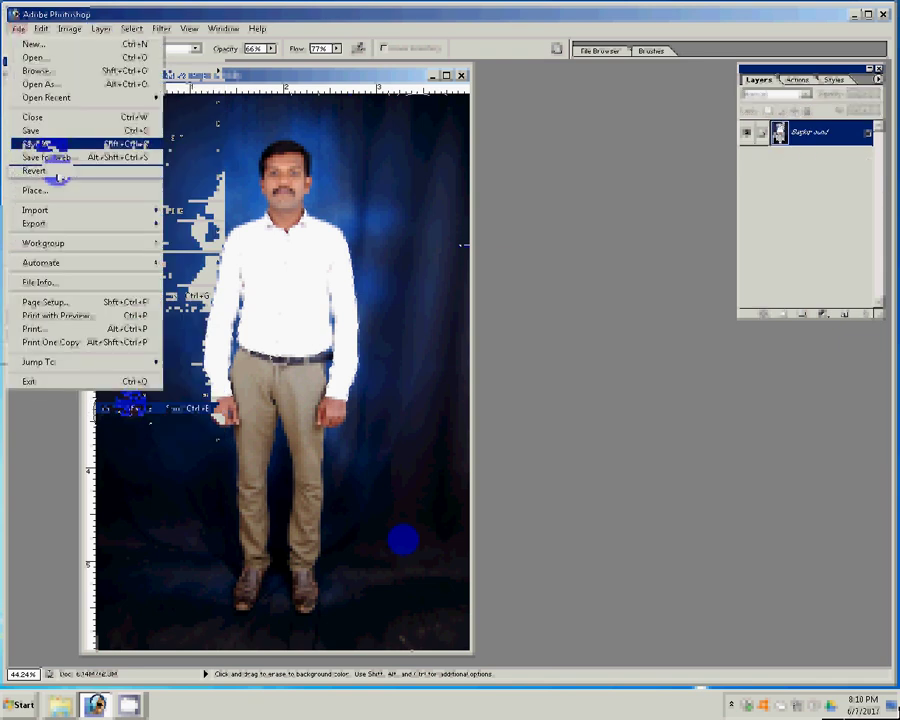
left_click(45, 143)
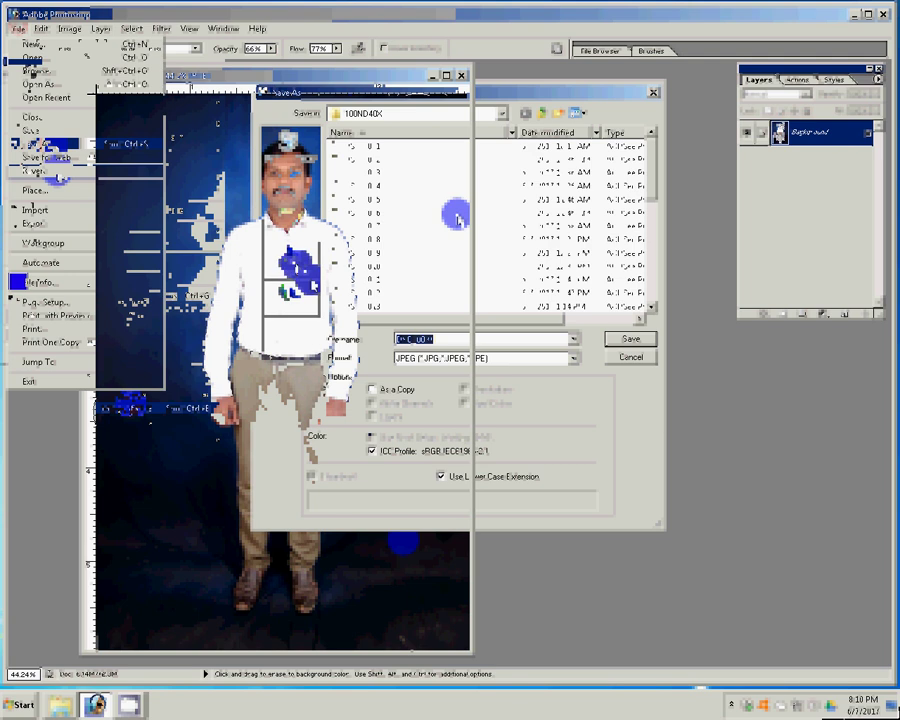
double_click(457, 218)
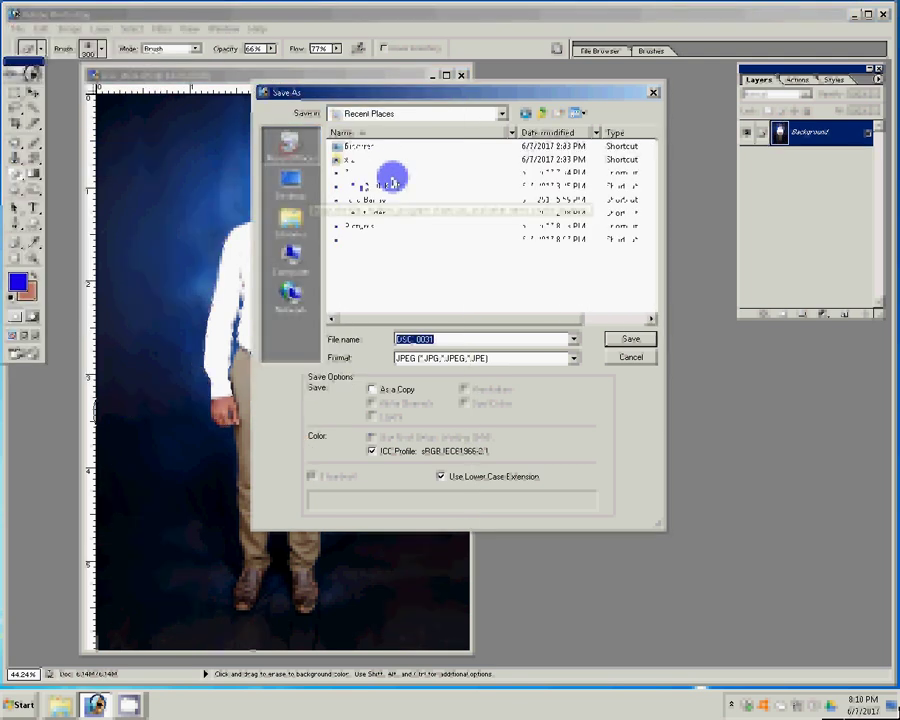
left_click(584, 114)
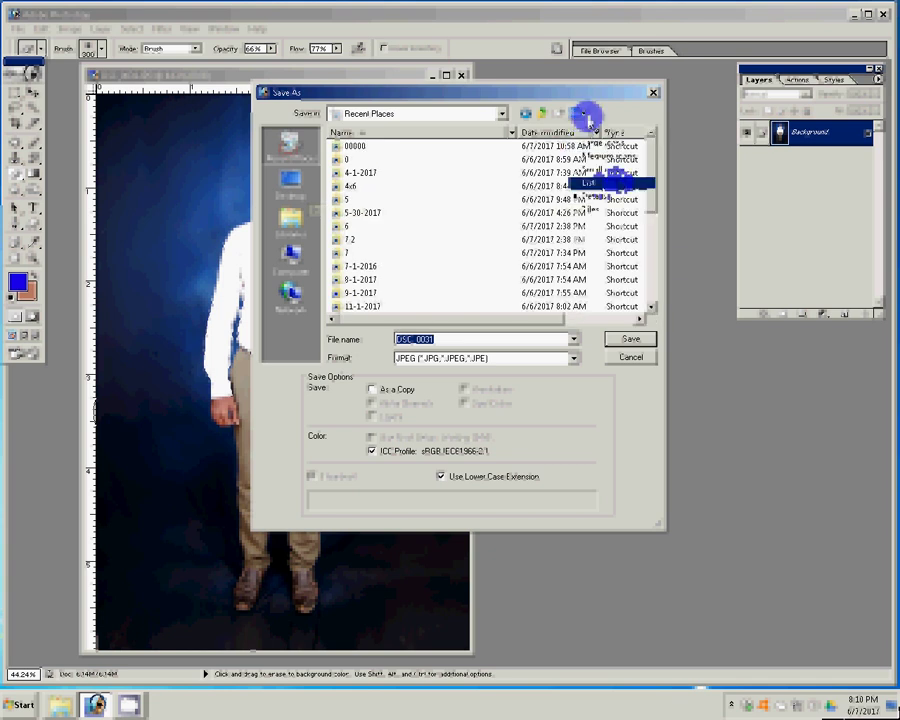
left_click(588, 117)
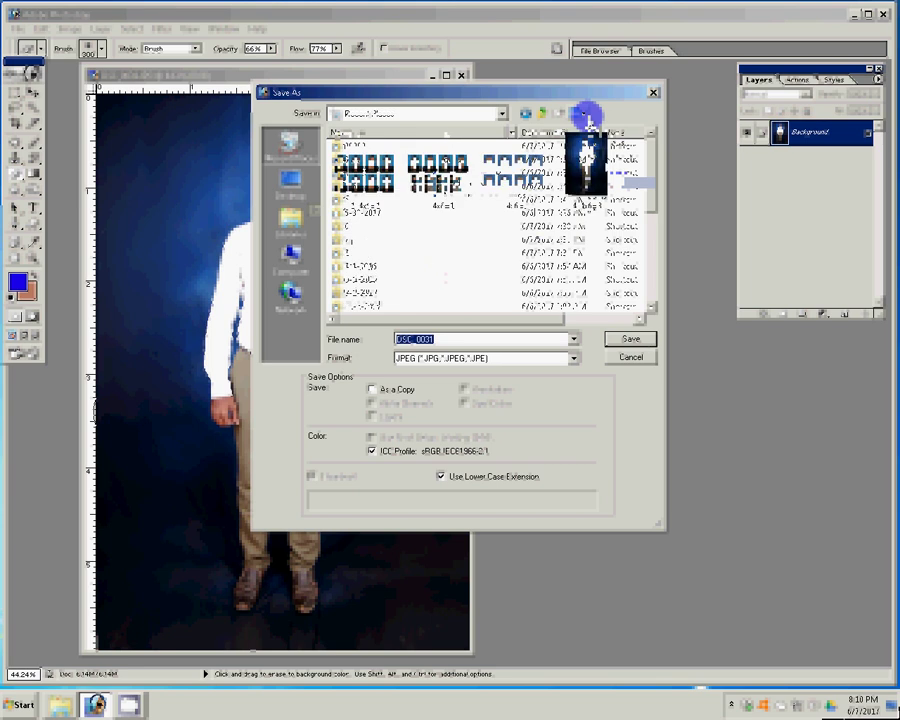
- Save the portrait as the maximum-quality JPEG 5-4x6=3, then bring up the Open dialog
left_click(588, 118)
left_click(400, 338)
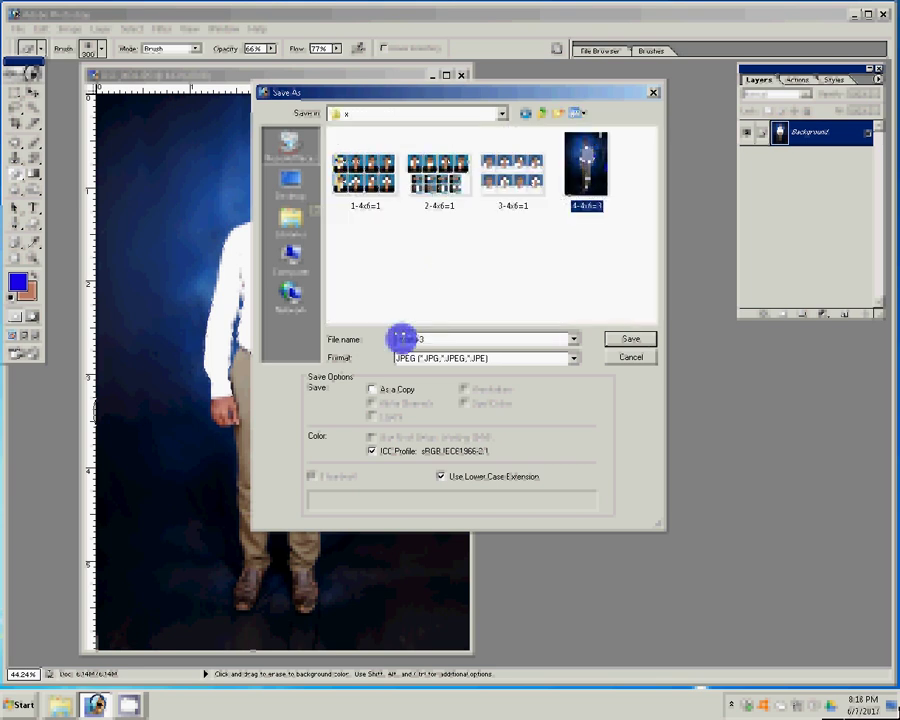
left_click(400, 338)
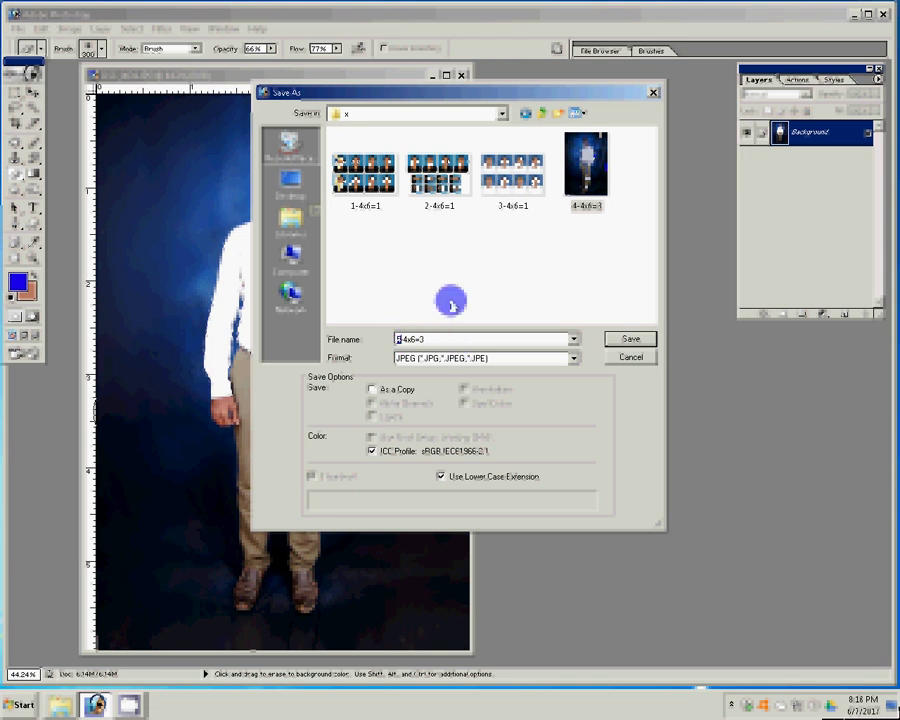
type("5")
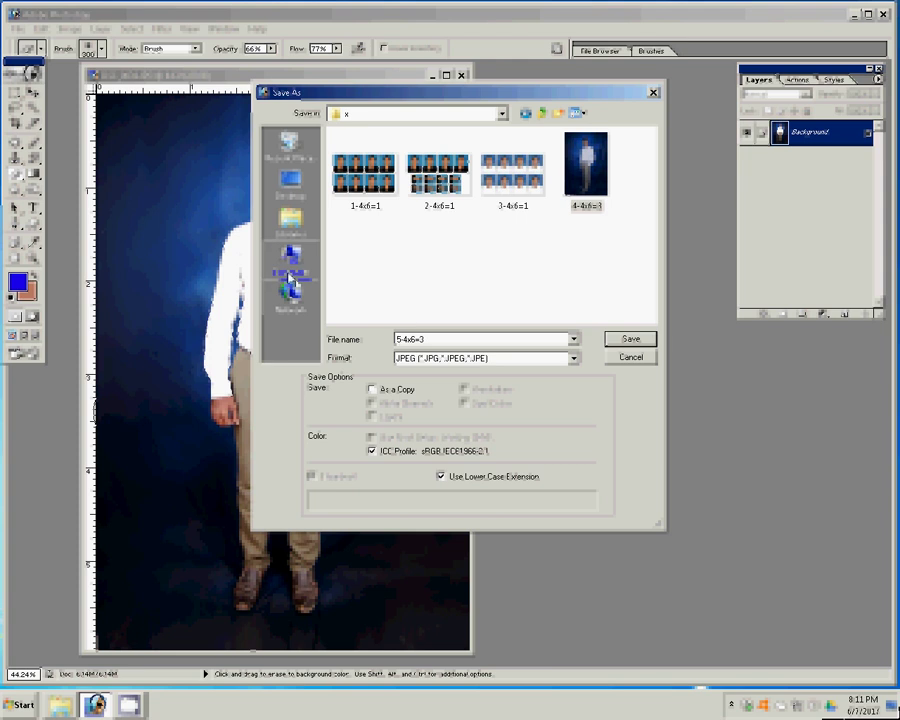
left_click(601, 380)
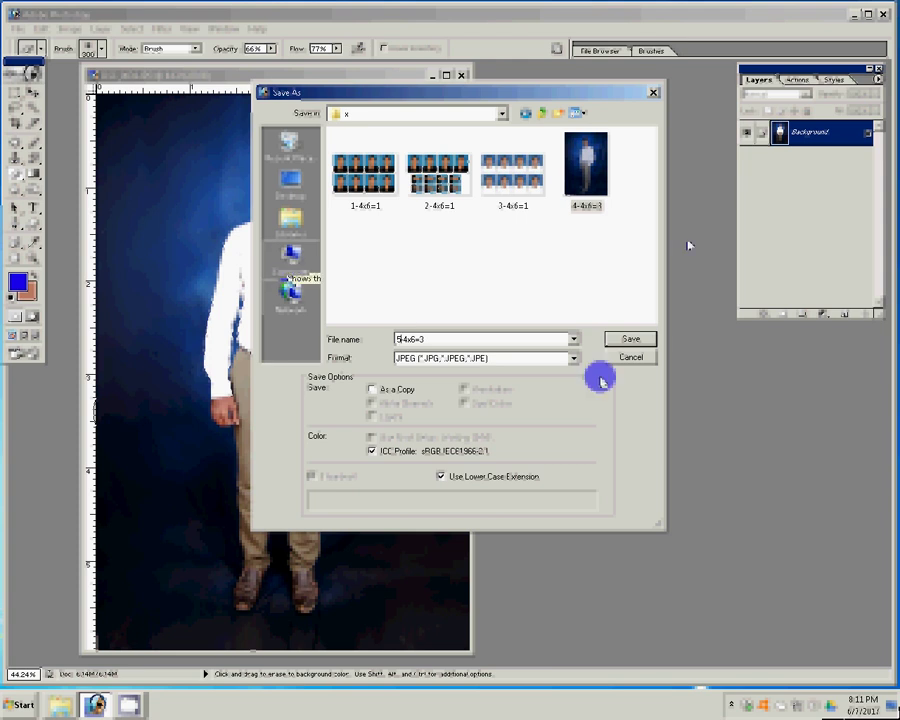
type("-")
left_click(628, 338)
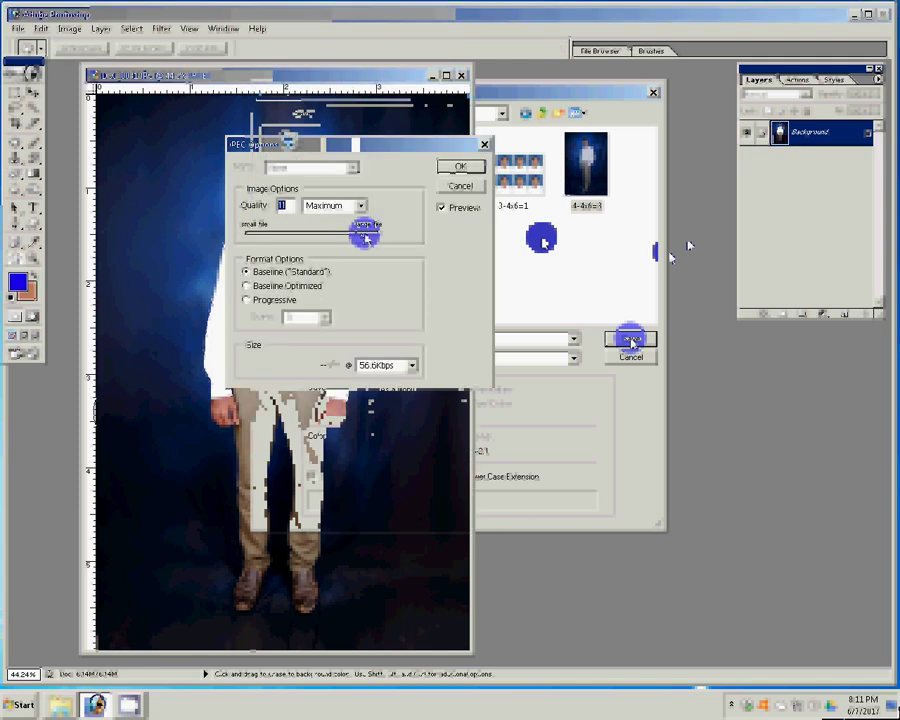
left_click(437, 182)
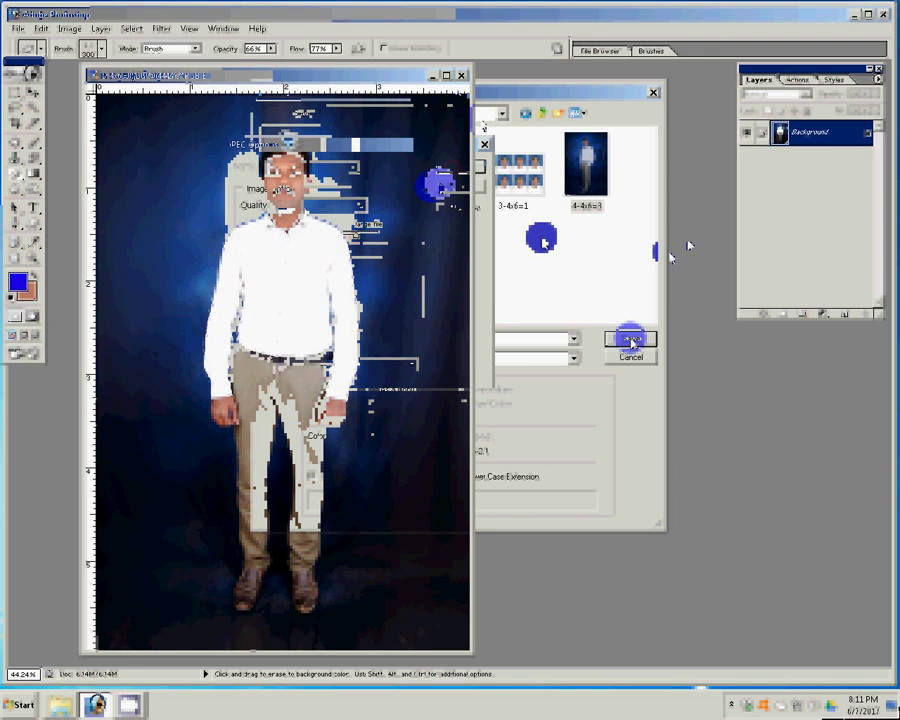
key("ctrl+o")
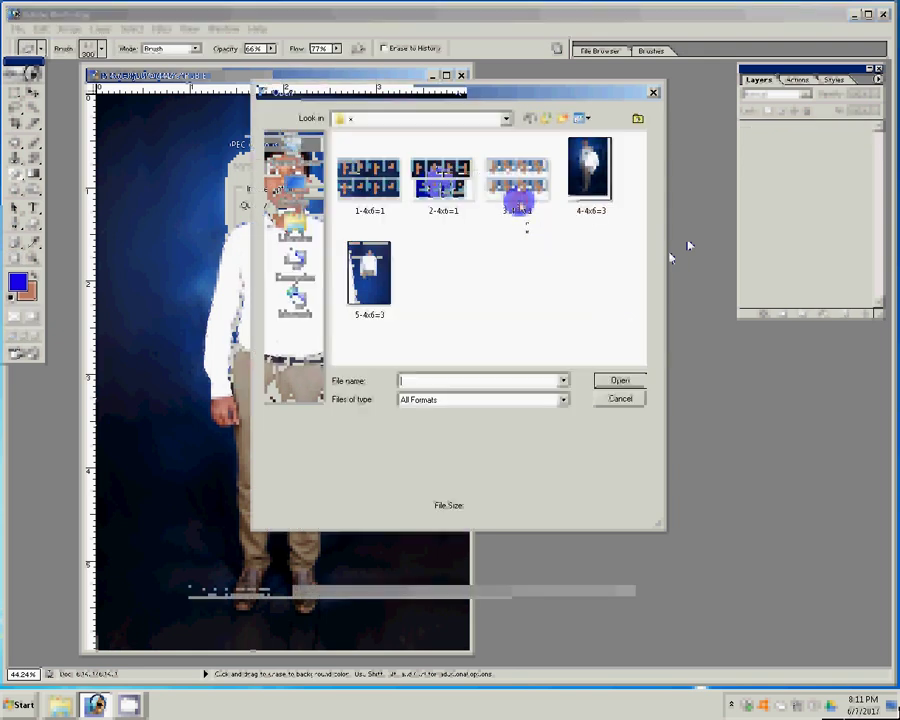
- Select and open the saved 5-4x6=3 JPEG from folder x
key("Left")
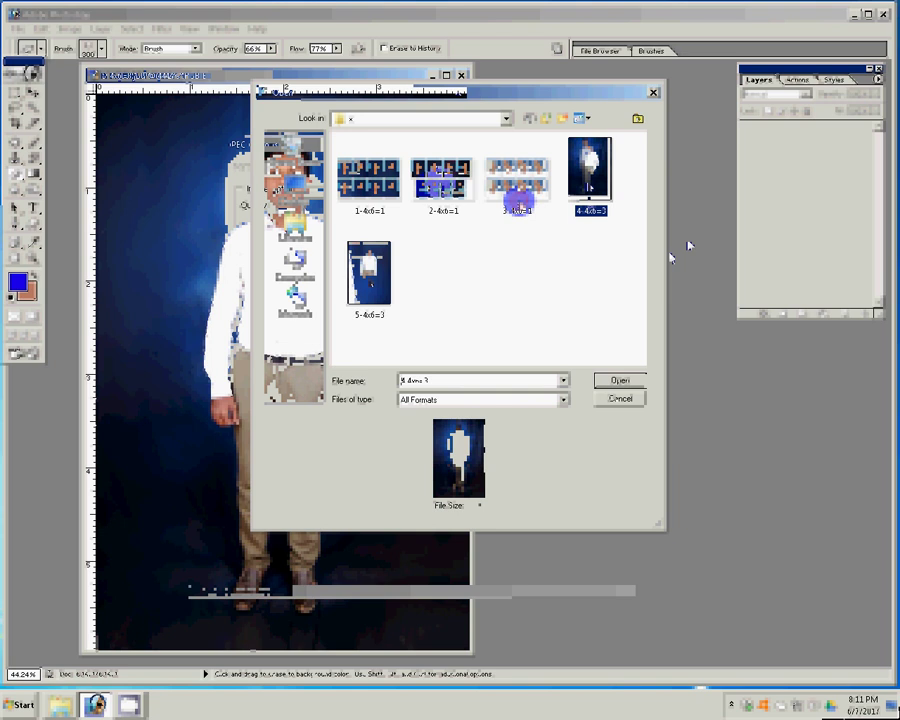
left_click(630, 402)
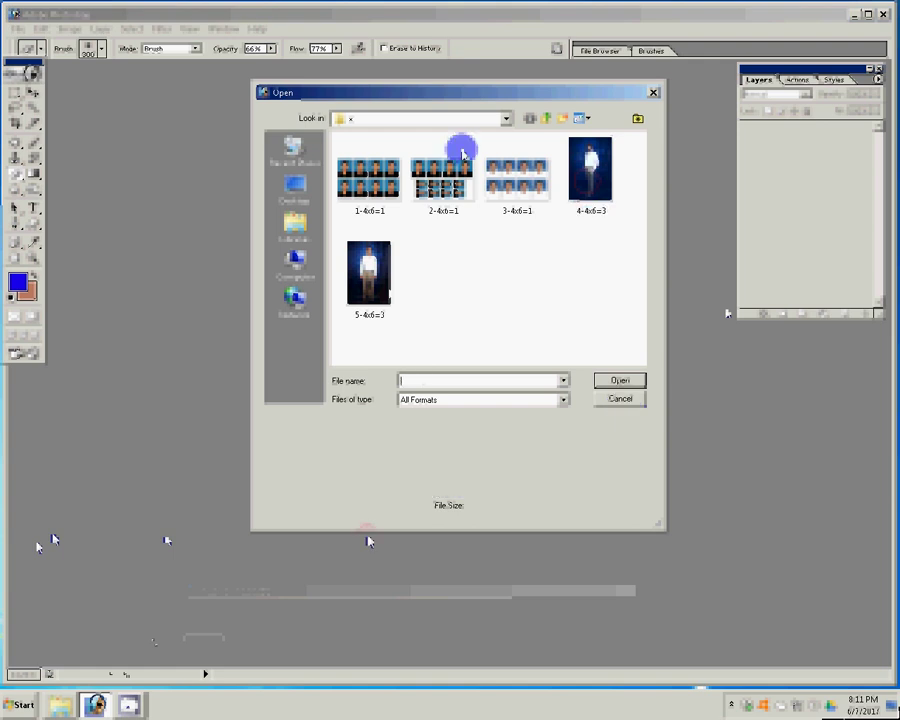
left_click(386, 296)
double_click(387, 296)
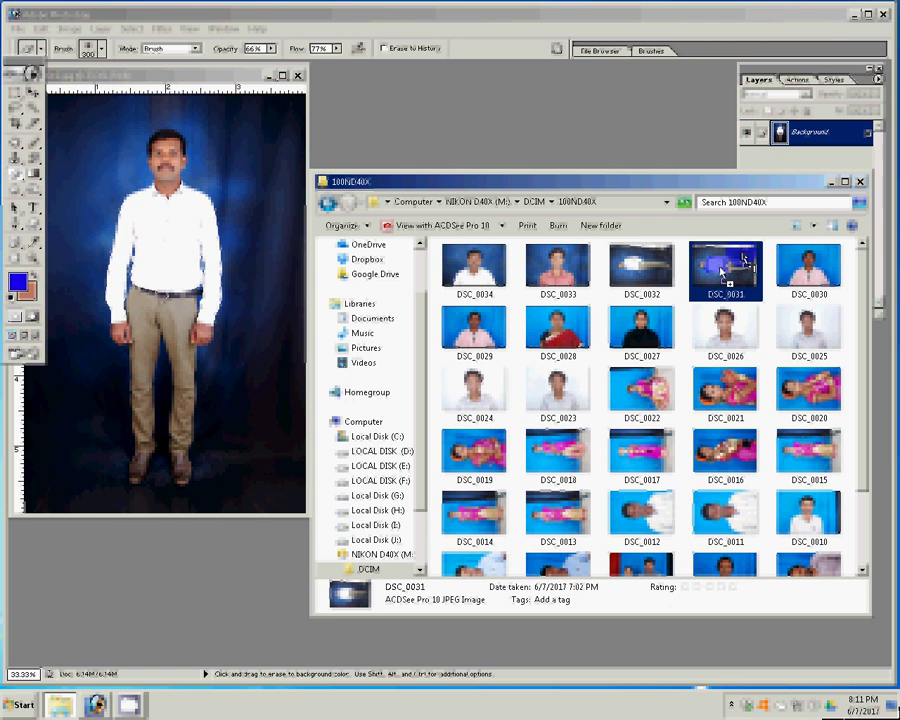
- Drag the original DSC_0031 photo toward Photoshop and bring up its Open dialog
mouse_move(722, 272)
left_mouse_down()
mouse_move(748, 242)
mouse_move(433, 131)
left_mouse_up()
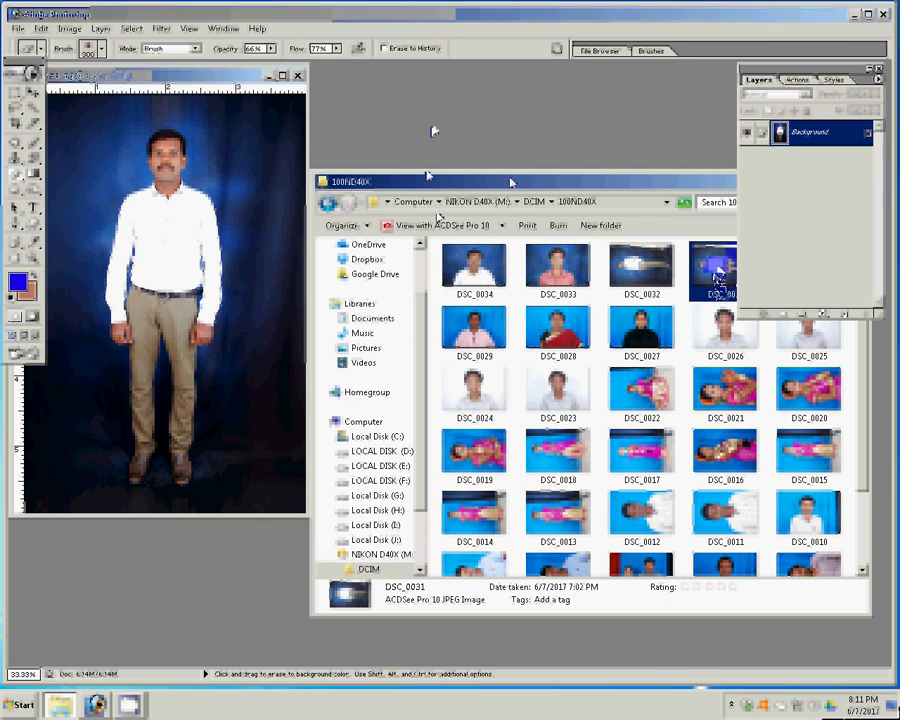
double_click(433, 131)
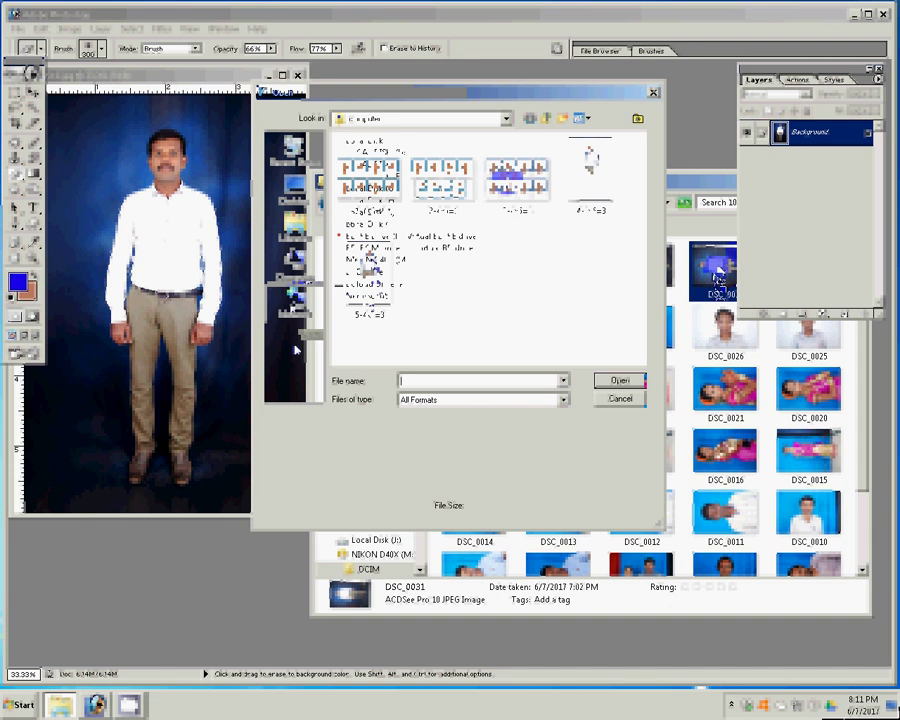
- Browse into NIKON D40X (M:) > DCIM > 100ND40X to open the original photo
key("Return")
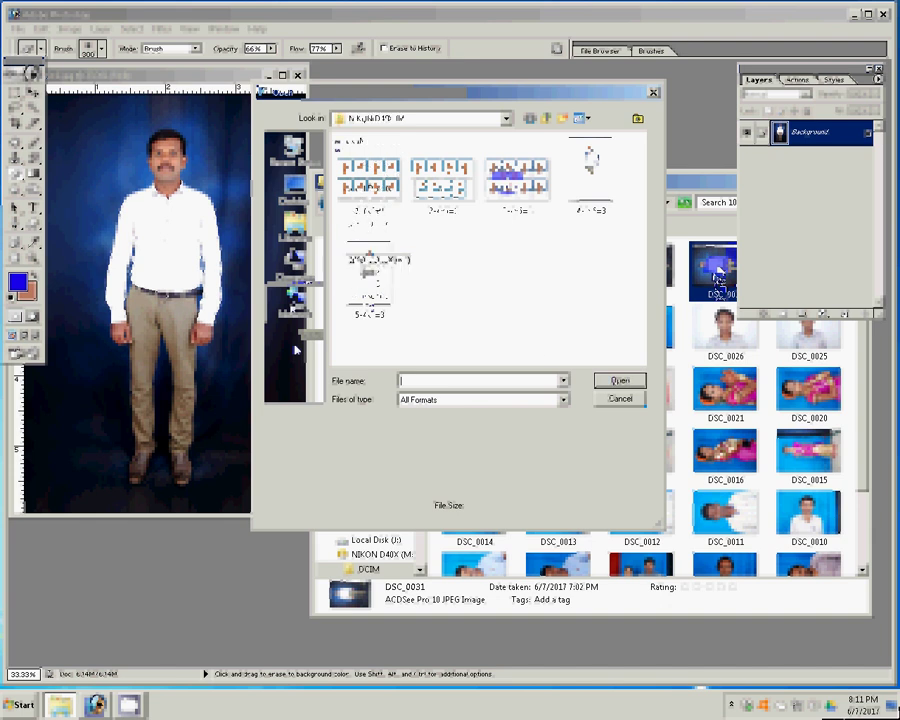
key("Return")
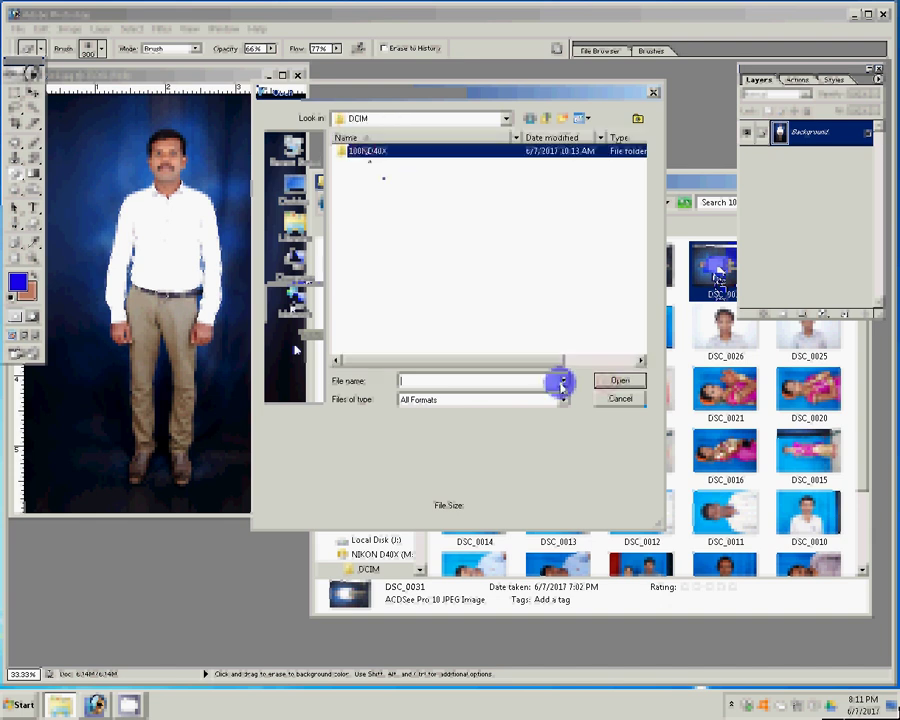
key("Return")
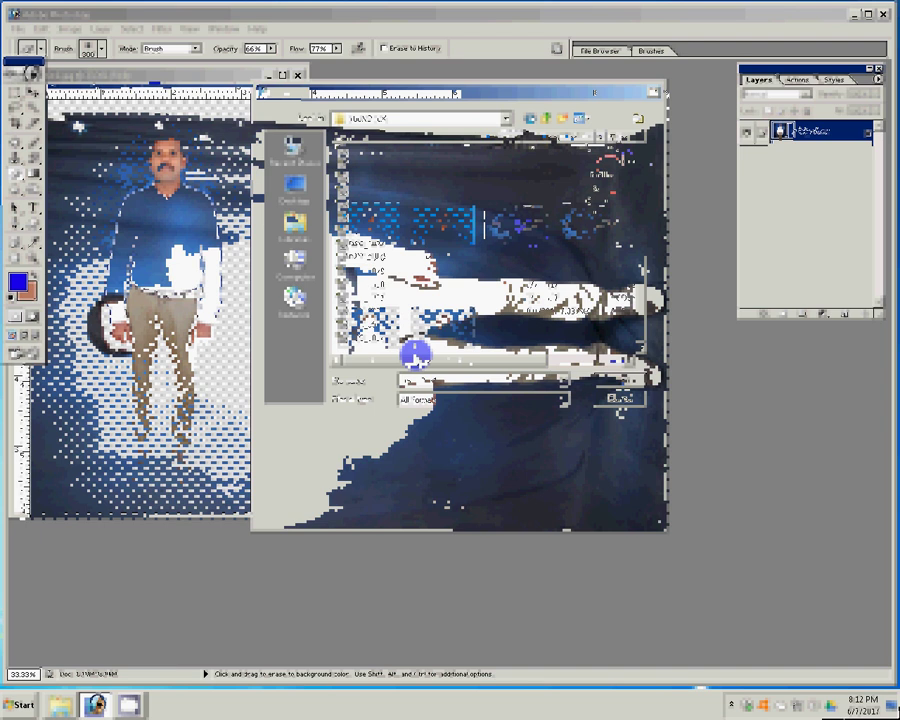
- Rotate the original photo upright, fit it on screen, and place it zoomed beside the edited portrait
left_click(68, 29)
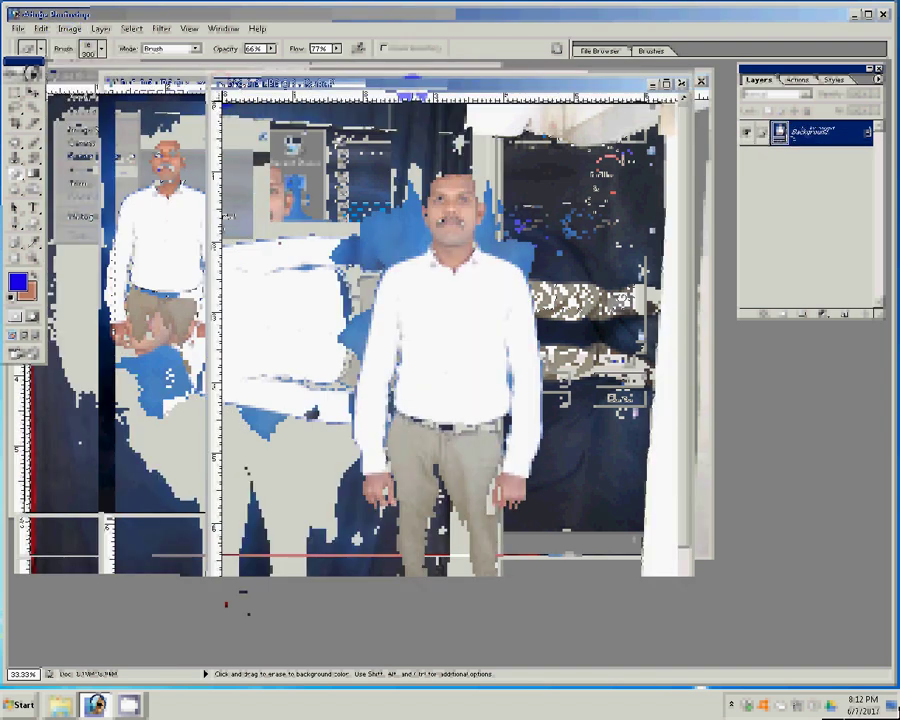
key("shift+e")
key("z")
left_click(345, 48)
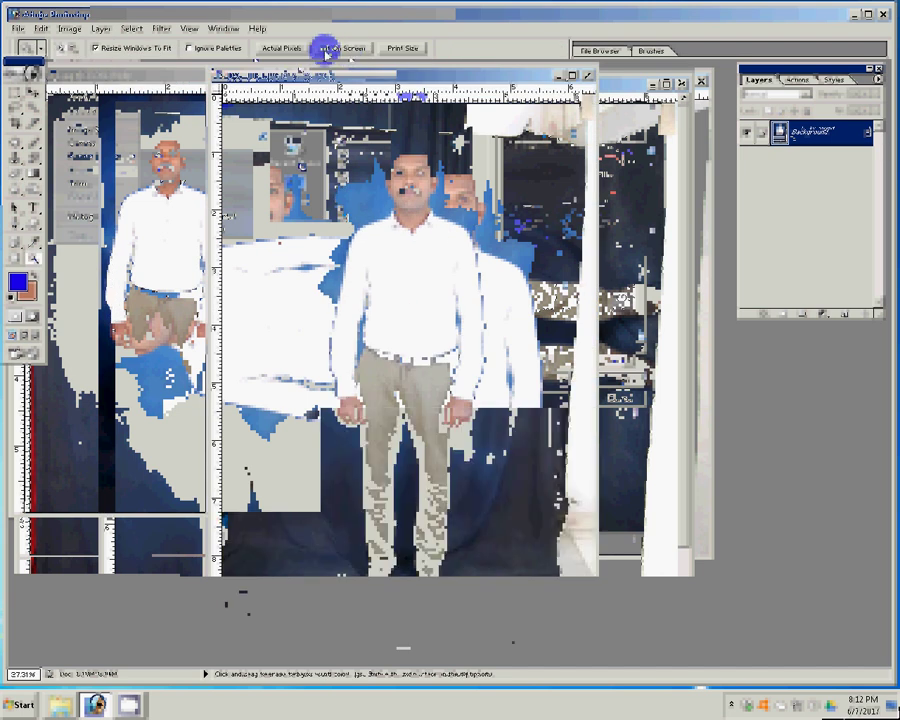
left_click(283, 49)
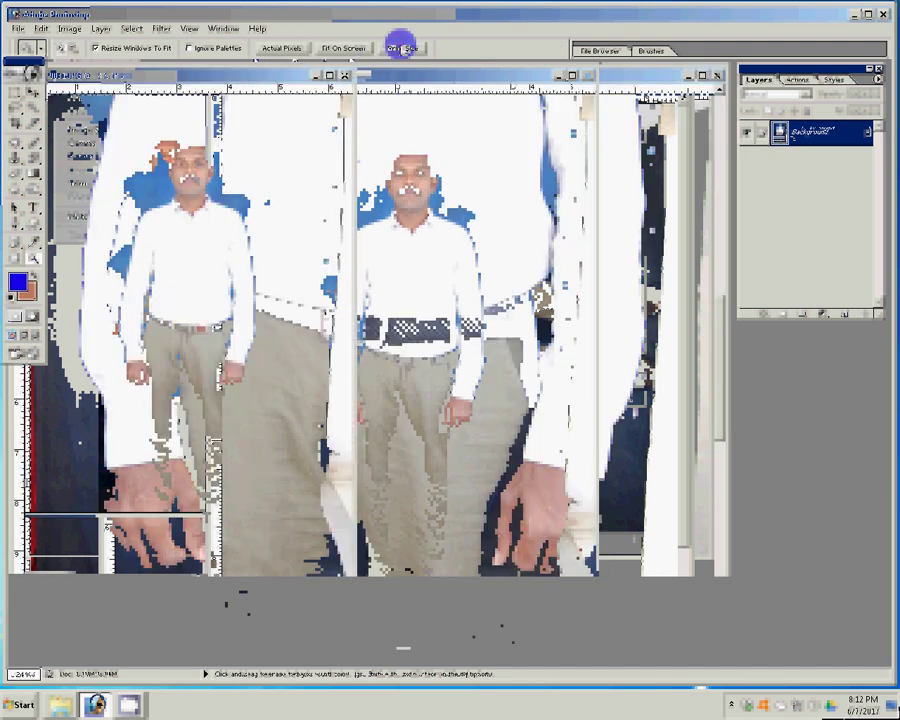
left_click_drag(534, 116, 510, 88)
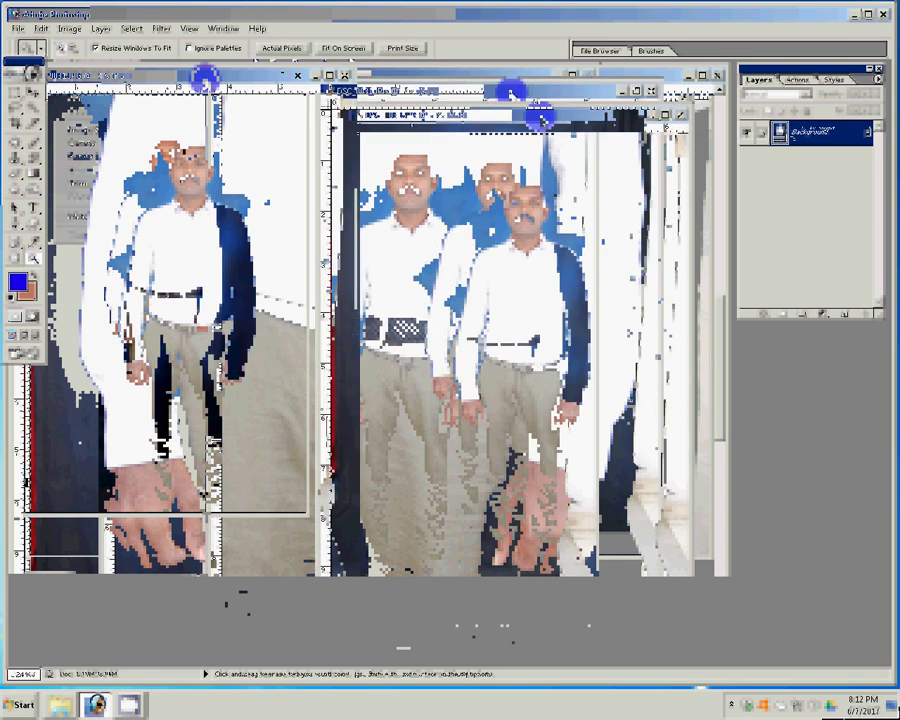
left_click(381, 157)
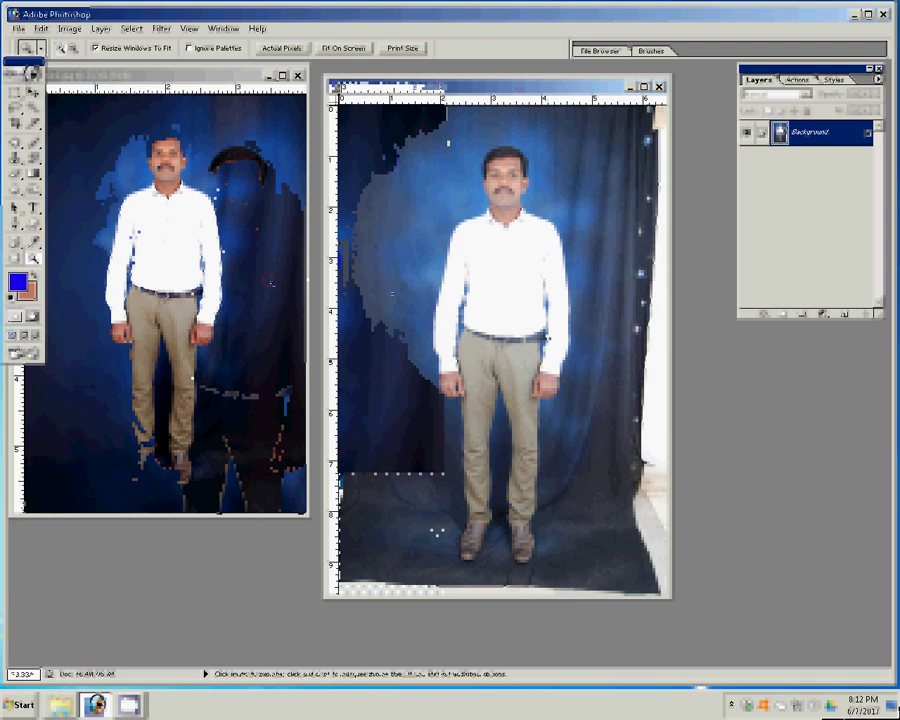
left_click(519, 330)
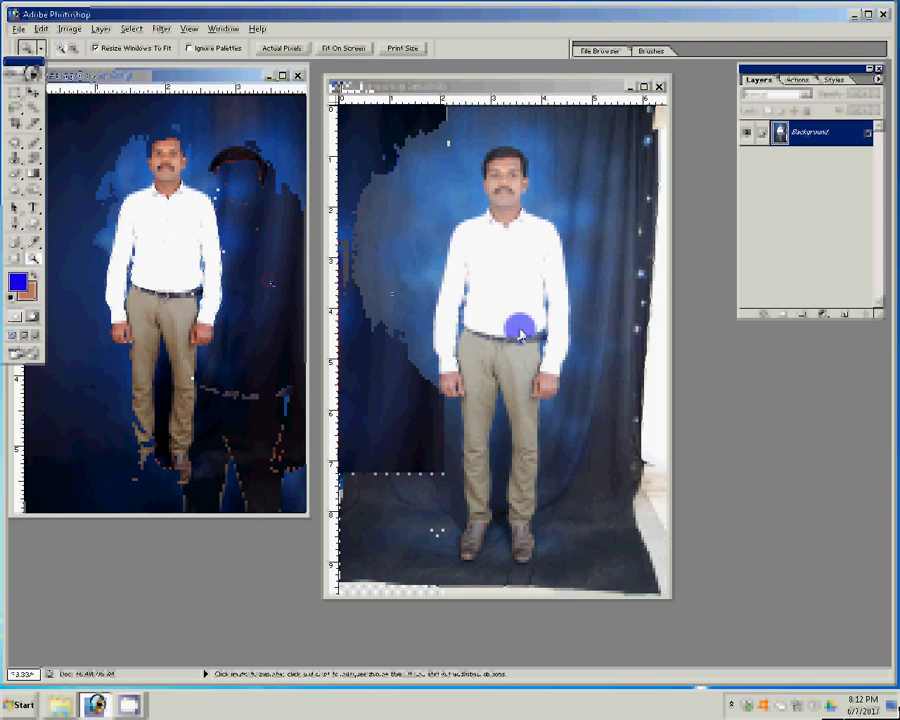